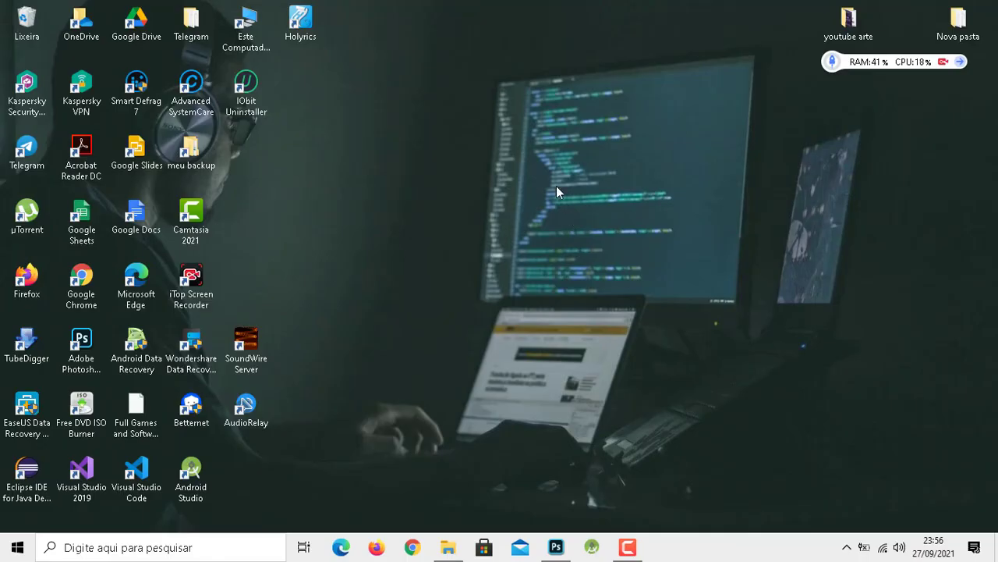
- Bring up Photoshop's start screen, then close the file browser without opening anything
left_click(557, 547)
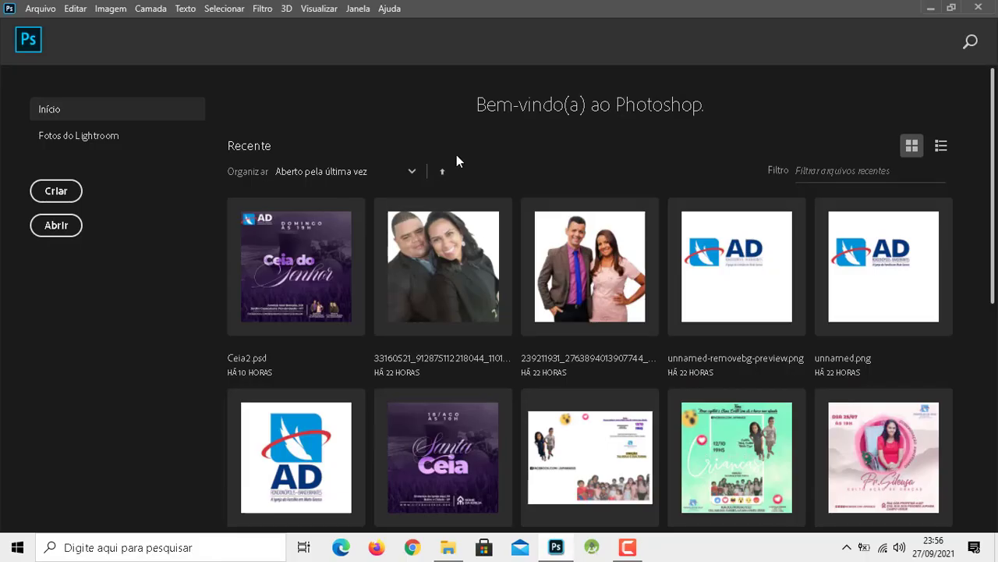
left_click(56, 224)
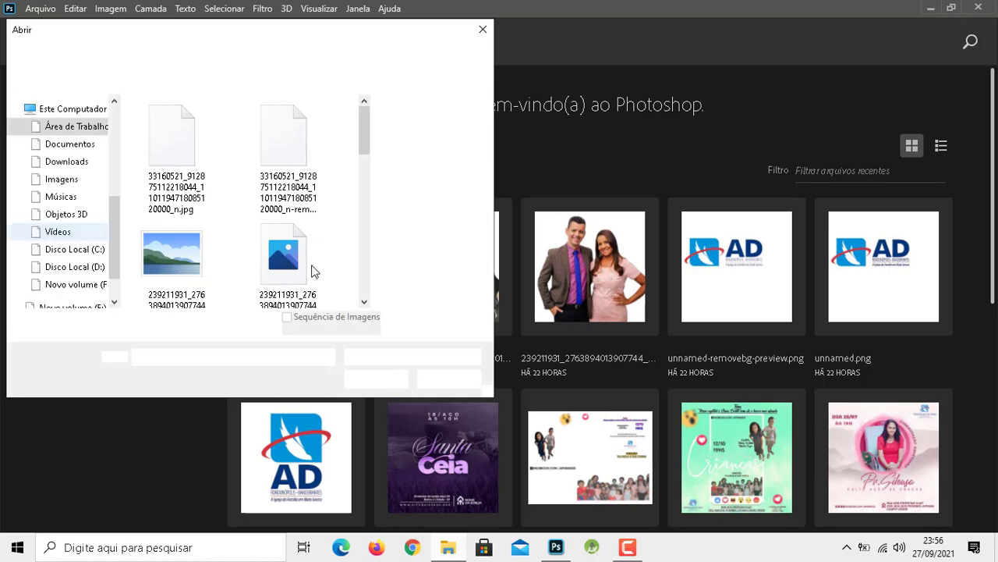
left_click(480, 30)
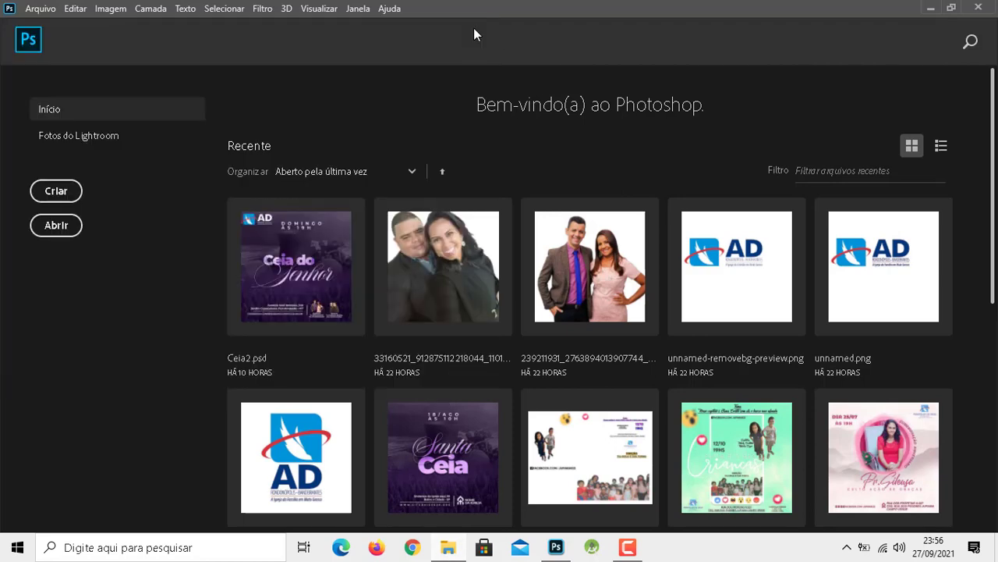
- Drag the WhatsApp wedding photo into Photoshop and dismiss the missing-profile notice to open it
left_click(450, 549)
mouse_move(451, 169)
left_mouse_down()
mouse_move(613, 528)
mouse_move(234, 278)
mouse_move(216, 295)
left_mouse_up()
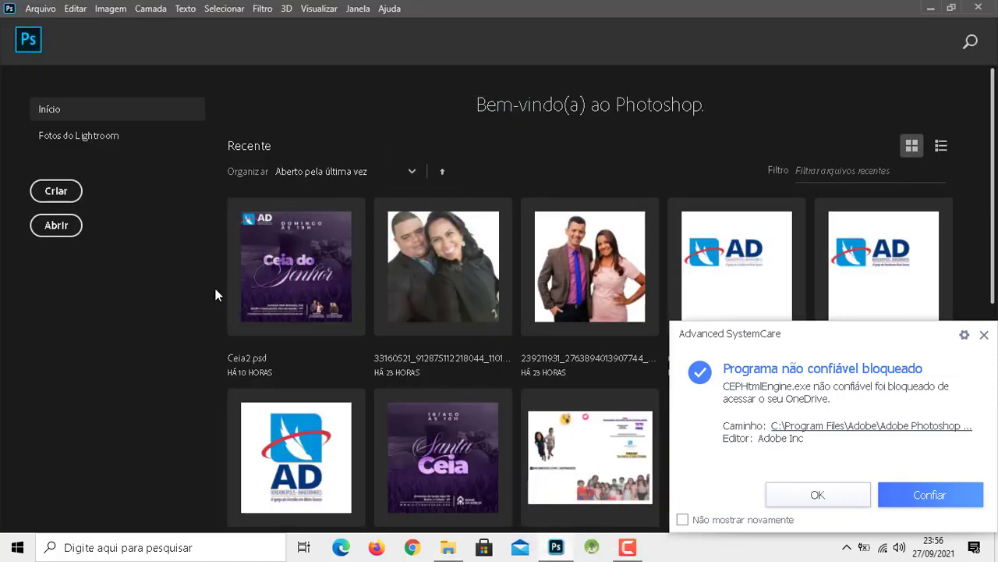
left_click(984, 335)
left_click(573, 273)
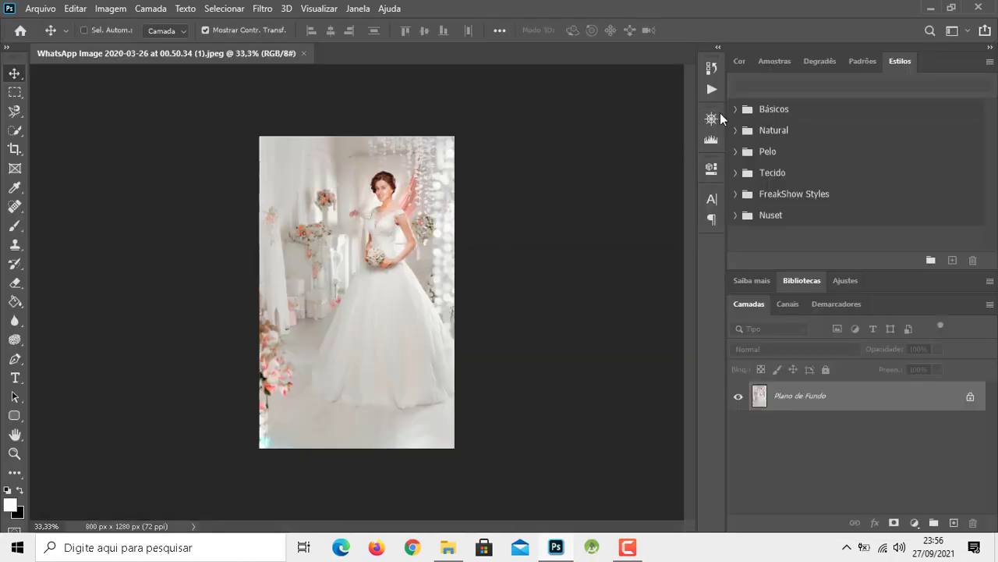
- Zoom the photo to 66.67%, bring its top into view, and show the Actions panel
left_click(712, 119)
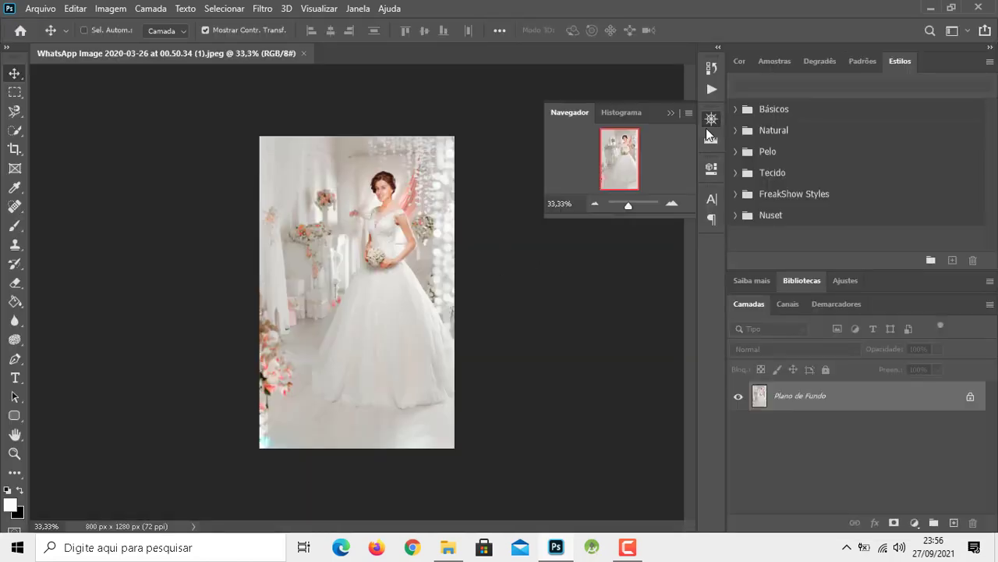
left_click(671, 204)
left_click_drag(629, 167, 633, 155)
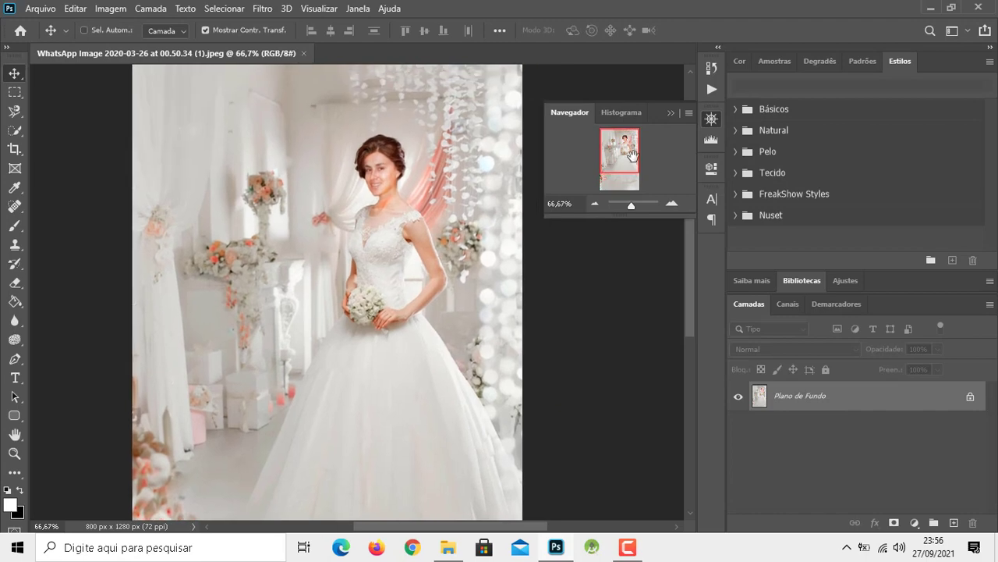
left_click(358, 8)
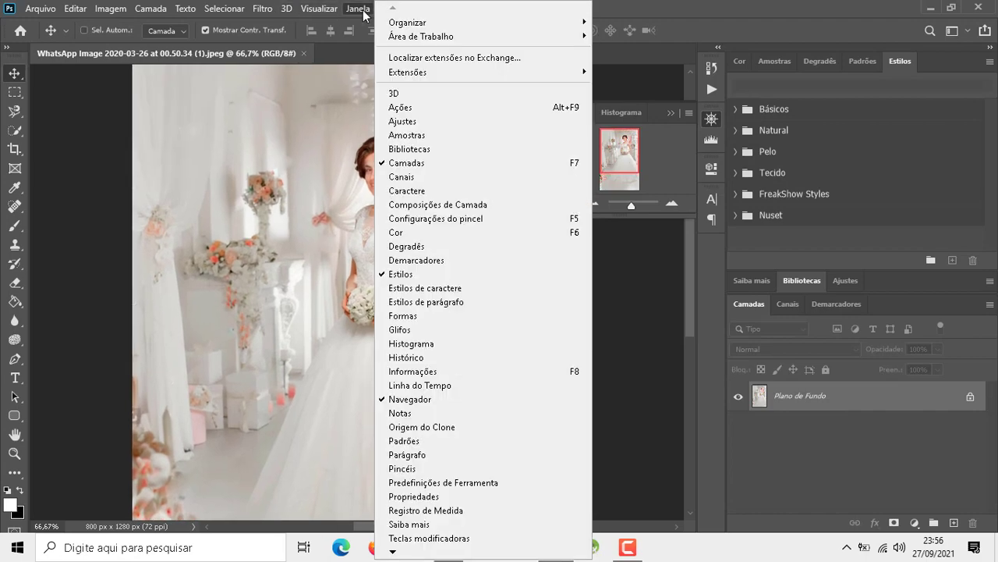
left_click(411, 109)
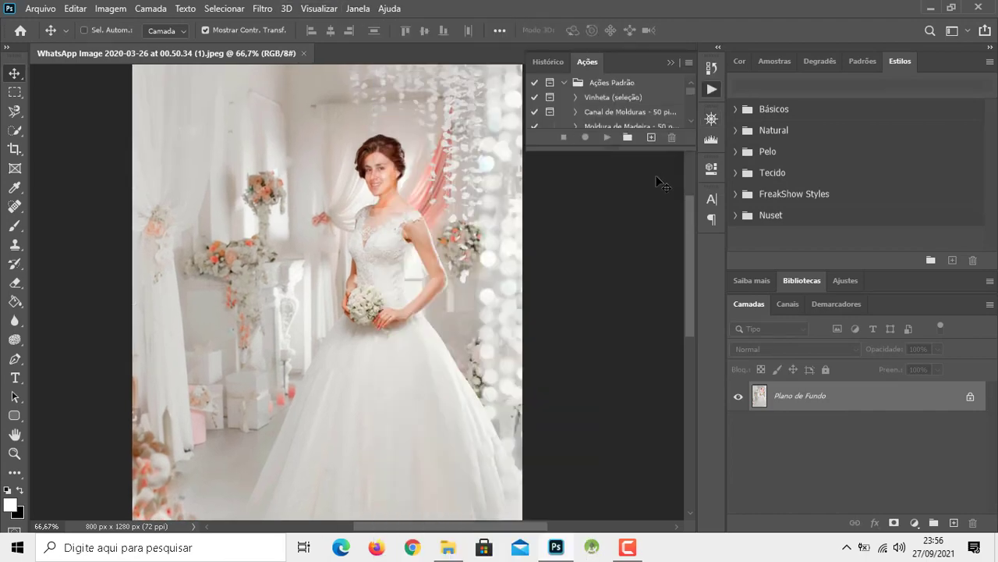
- Load the Wedding - Matte Effect.atn action file from the Downloads folder
left_click(689, 62)
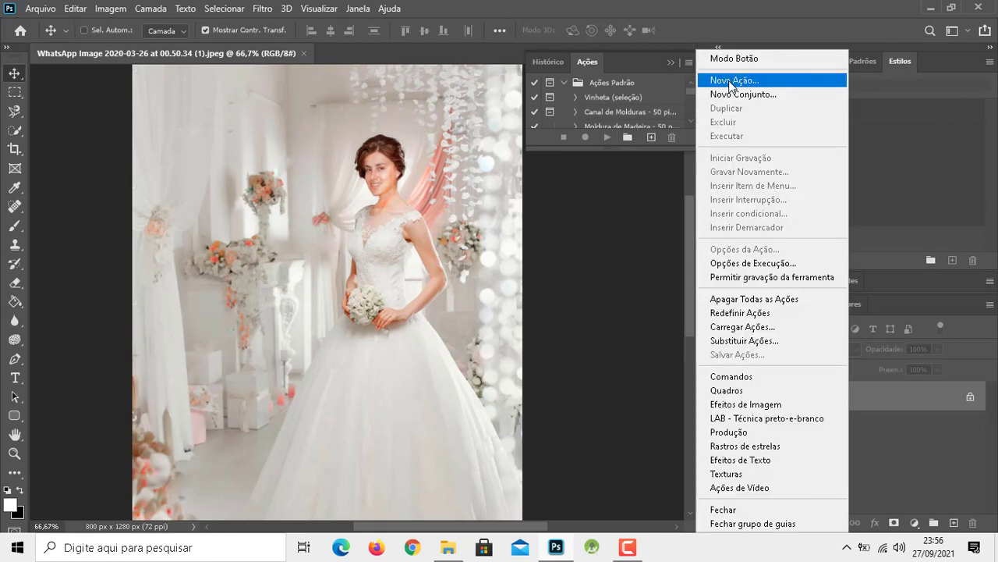
left_click(756, 328)
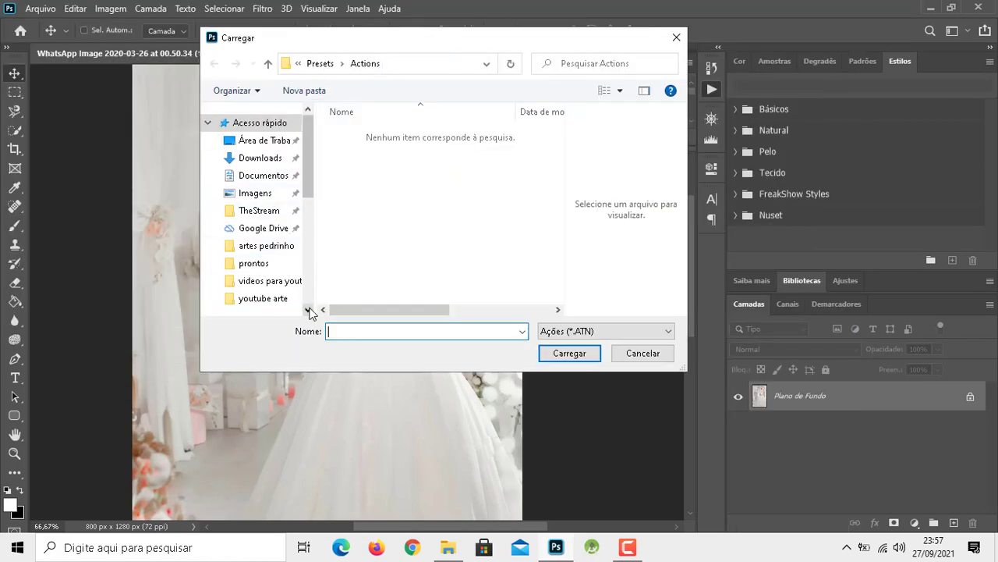
left_click(267, 165)
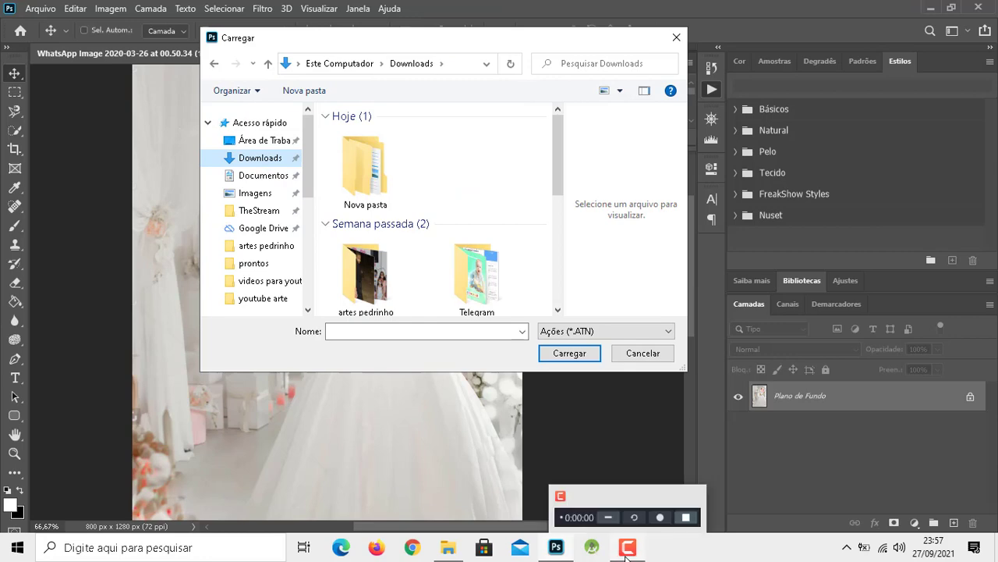
double_click(357, 156)
left_click(40, 8)
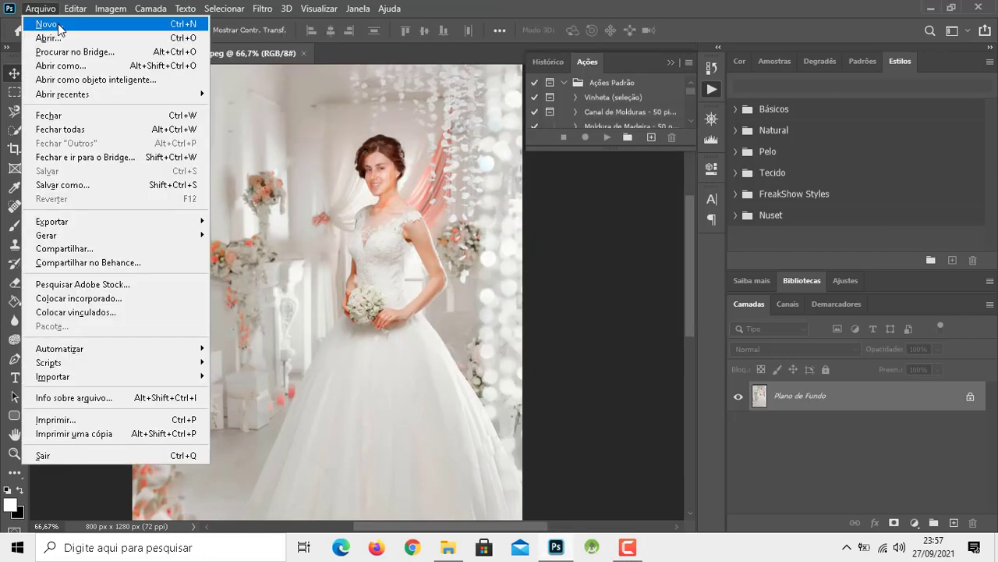
key("Escape")
key("ctrl+o")
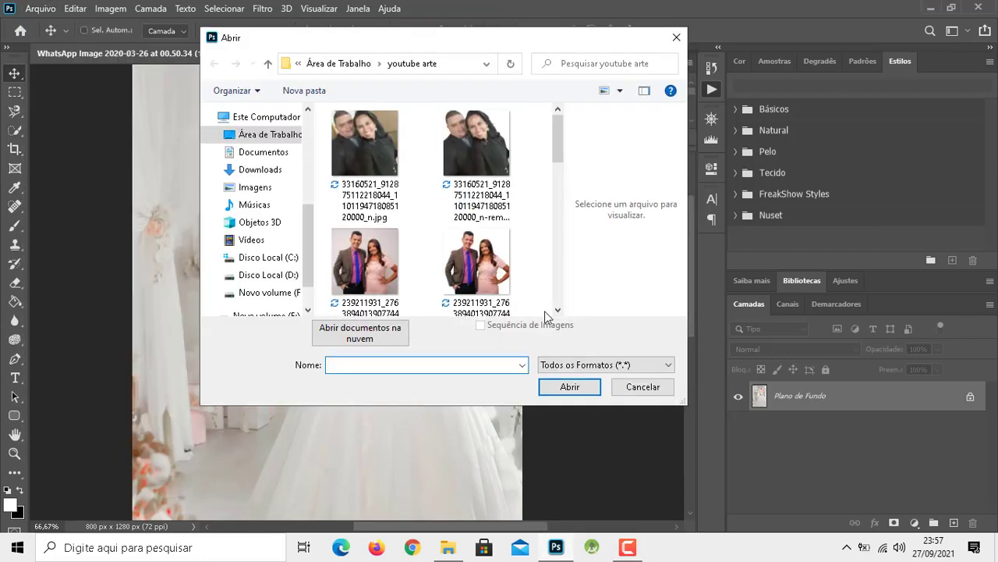
left_click_drag(682, 402, 845, 471)
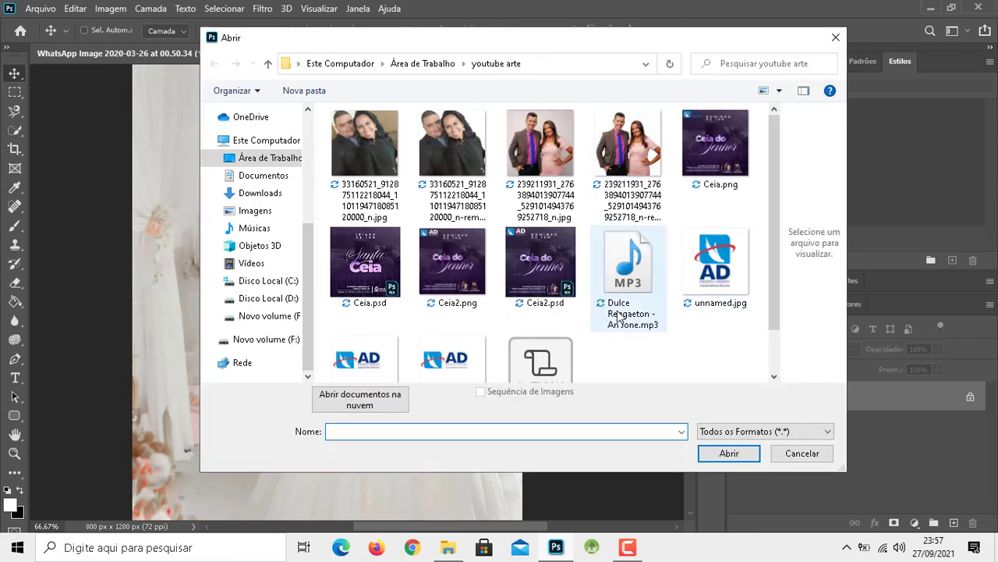
scroll(558, 279, "down", 1)
left_click(546, 320)
left_click(730, 453)
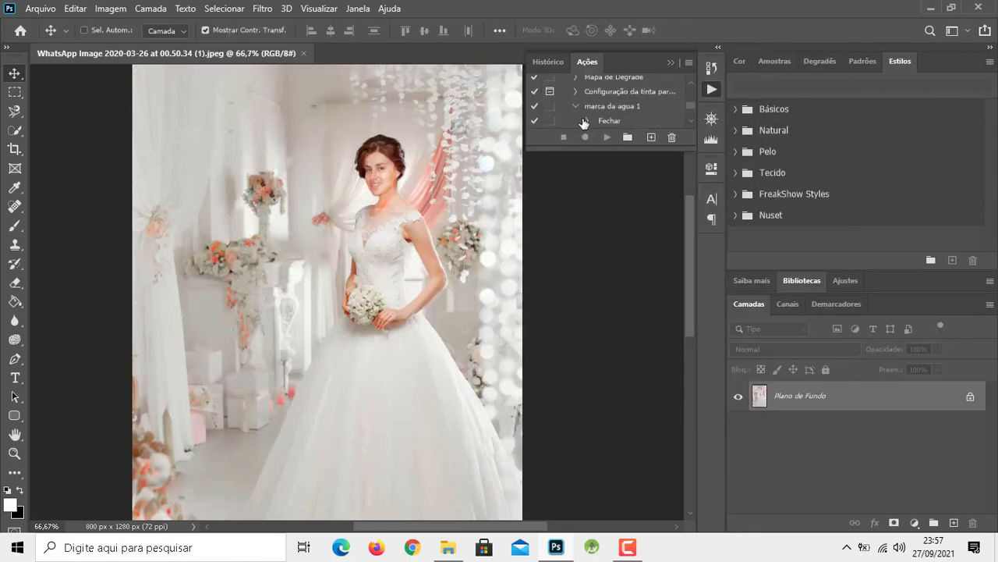
- Select the Matte Effect action in the Actions list and play it on the photo
left_click(606, 123)
scroll(602, 107, "up", 1)
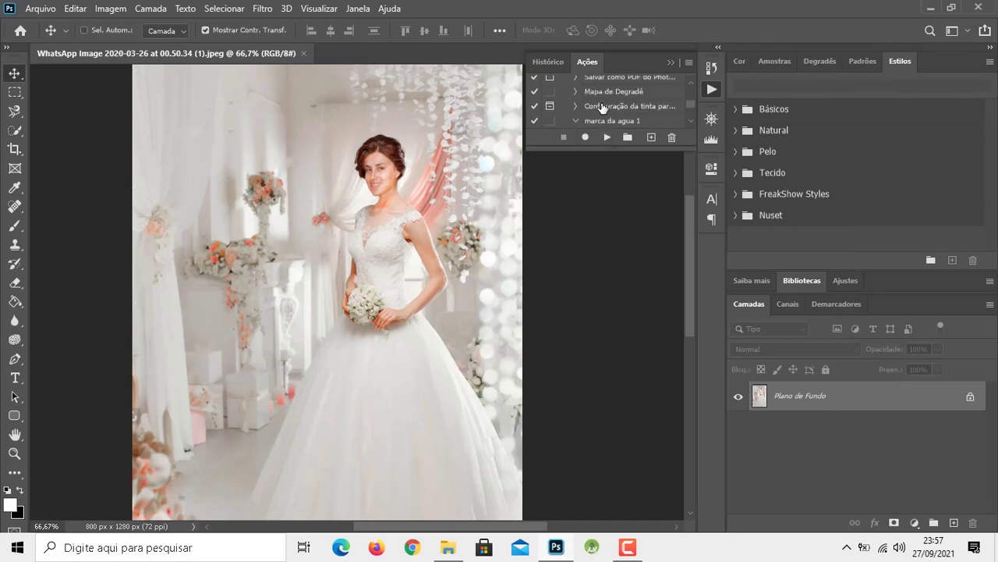
scroll(602, 108, "up", 5)
scroll(603, 113, "up", 5)
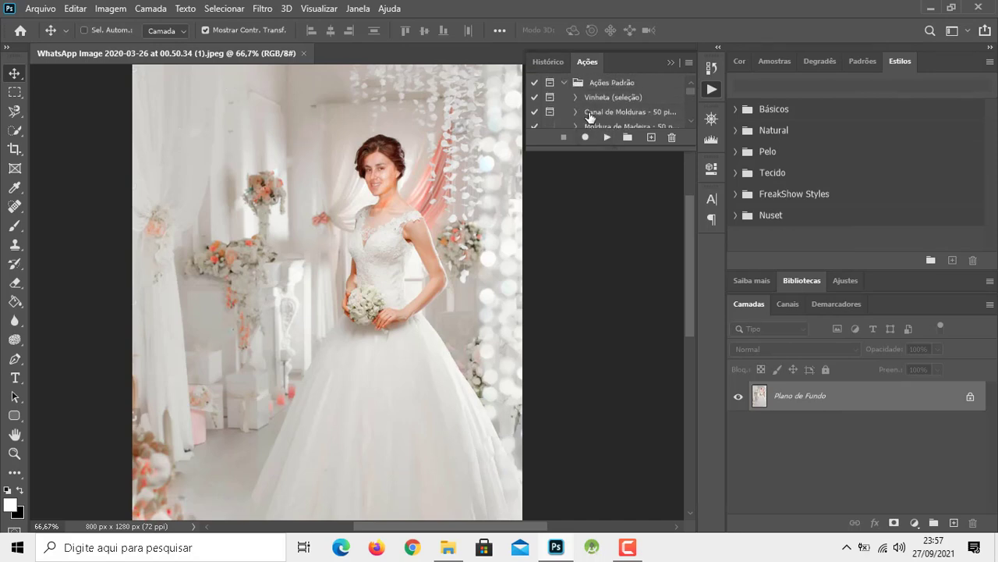
scroll(624, 117, "down", 1)
scroll(629, 112, "down", 1)
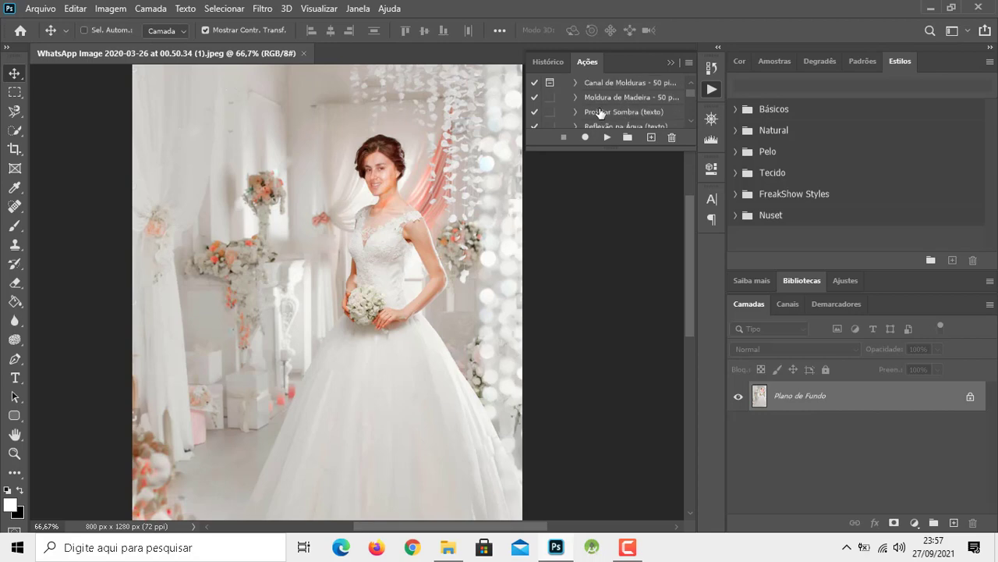
scroll(614, 117, "down", 1)
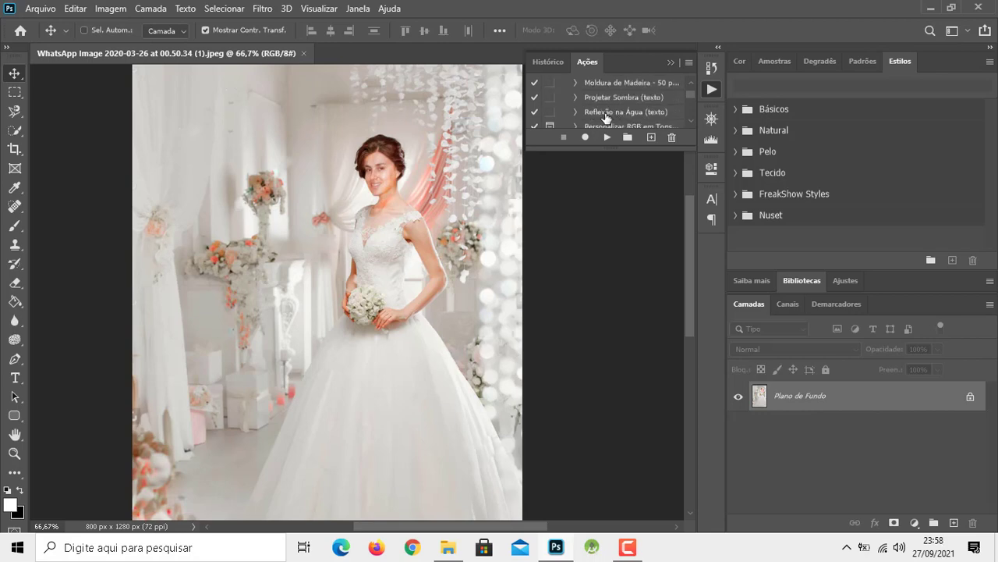
scroll(613, 119, "down", 1)
scroll(618, 115, "down", 1)
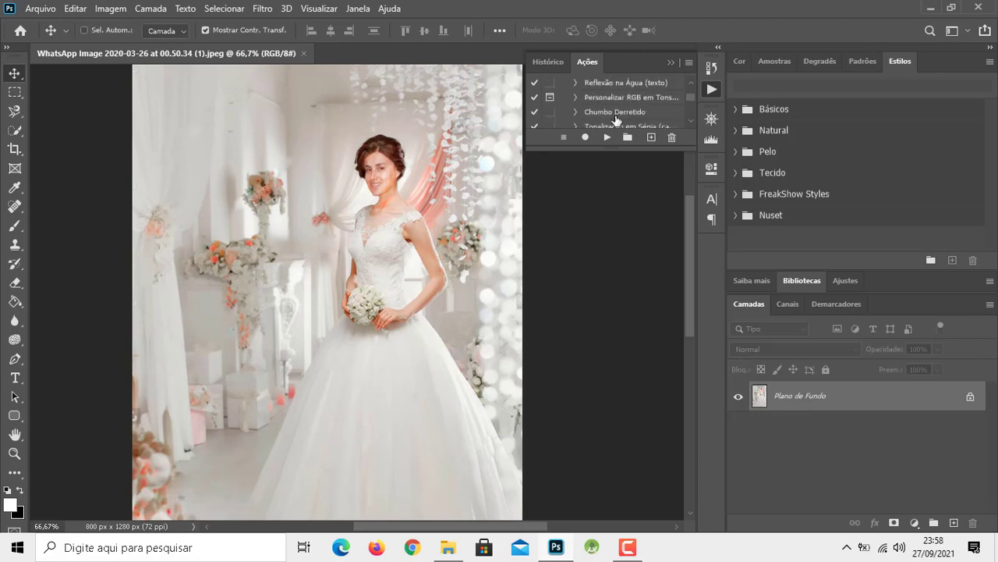
scroll(618, 117, "down", 2)
scroll(636, 124, "down", 1)
scroll(616, 122, "down", 1)
scroll(611, 121, "down", 1)
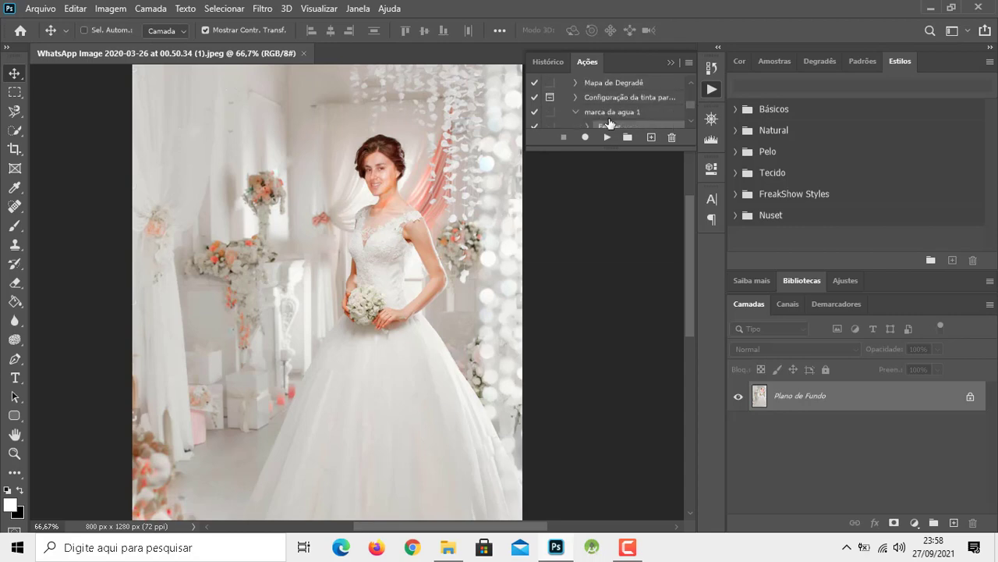
scroll(607, 119, "down", 2)
left_click(605, 121)
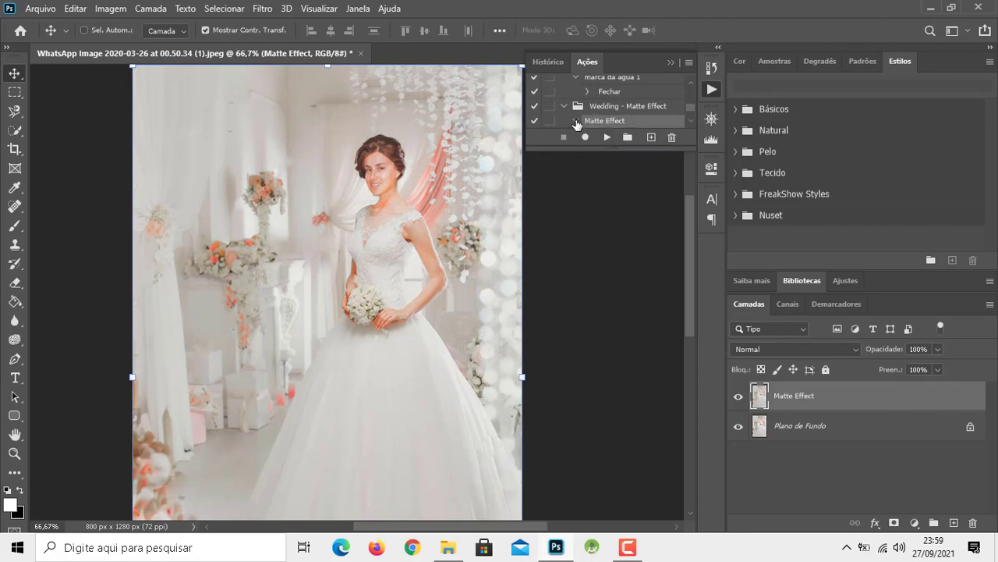
- Expand the Matte Effect action to review its steps, then collapse the Actions panel
left_click(574, 121)
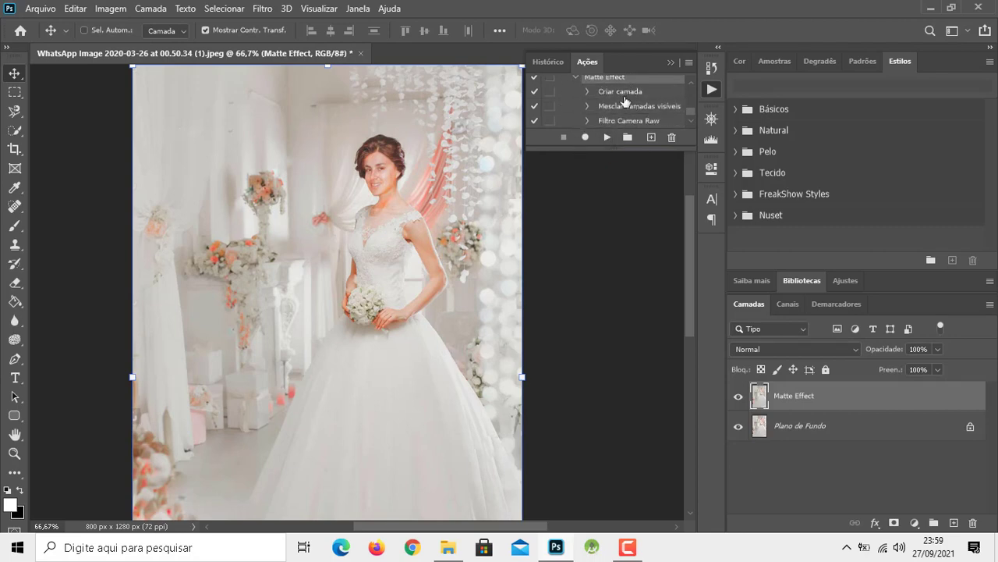
scroll(624, 105, "down", 1)
left_click(670, 63)
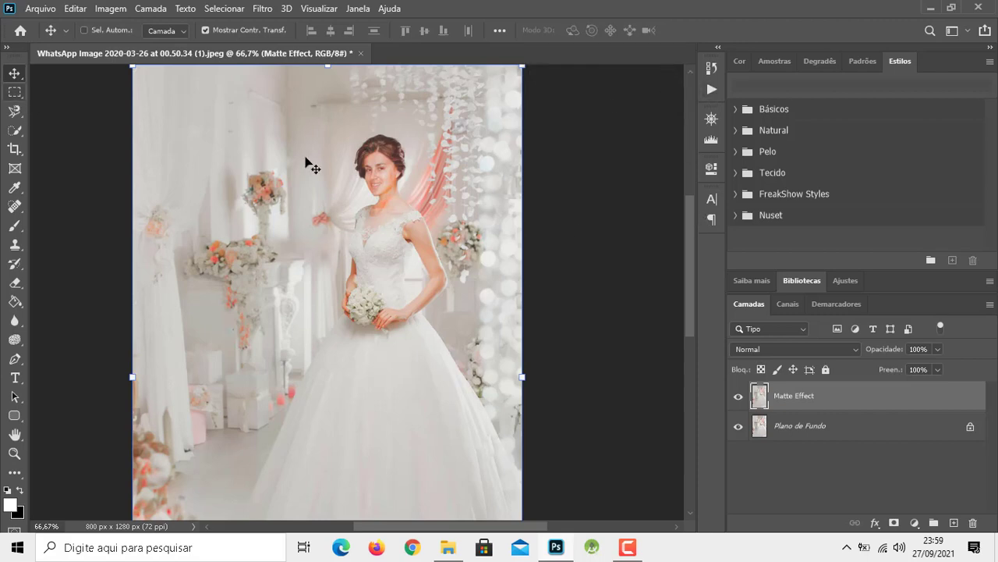
left_click(711, 119)
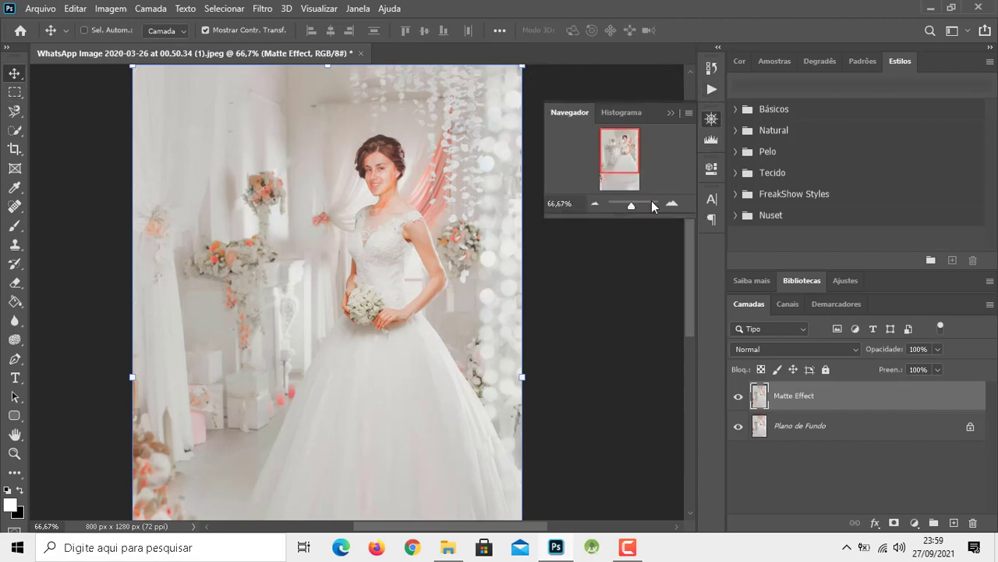
- Stamp the visible layers into a new Camada 1 with Ctrl+Alt+Shift+E, then zoom in and centre the photo
left_click(594, 204)
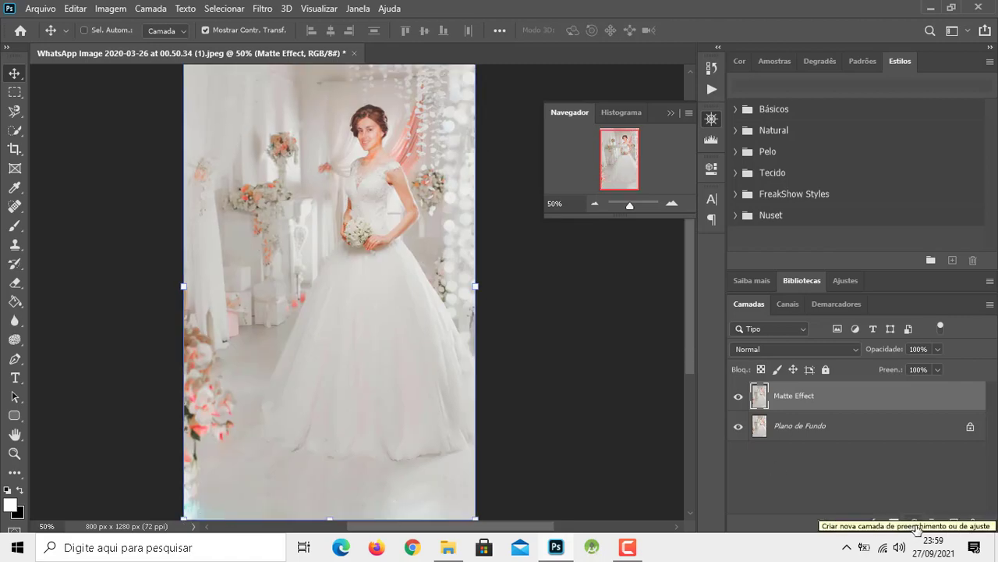
left_click(916, 522)
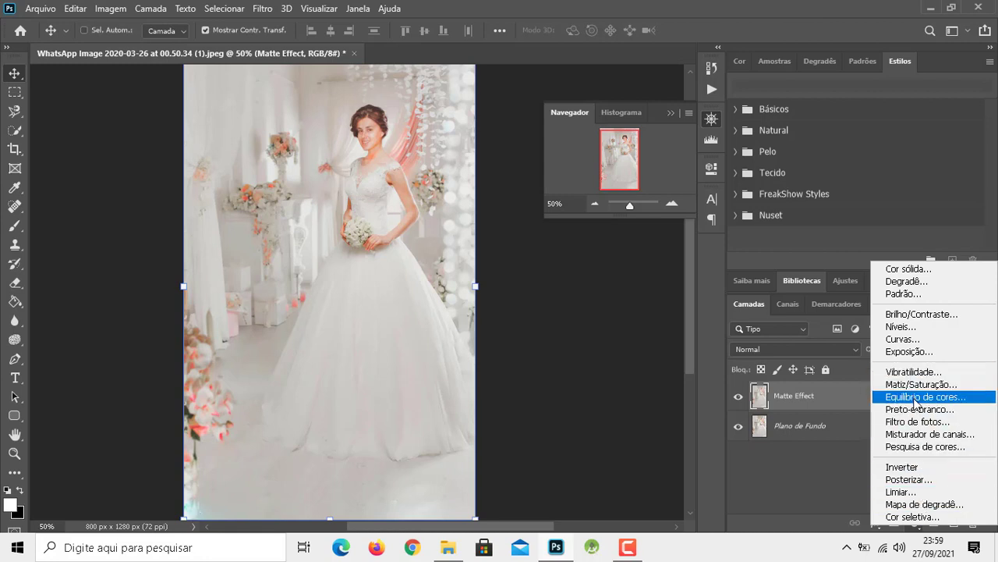
left_click(770, 483)
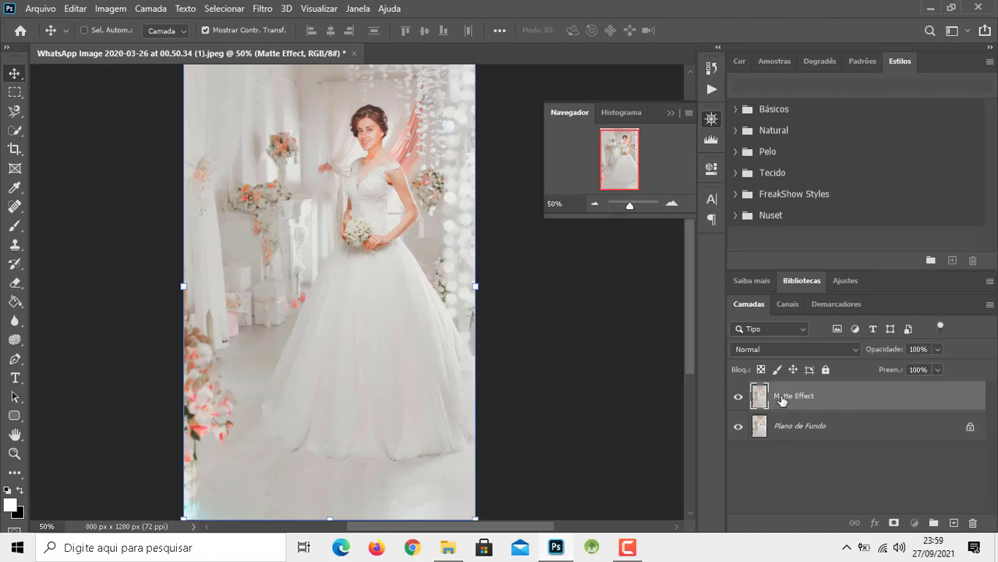
key("ctrl+shift+alt+e")
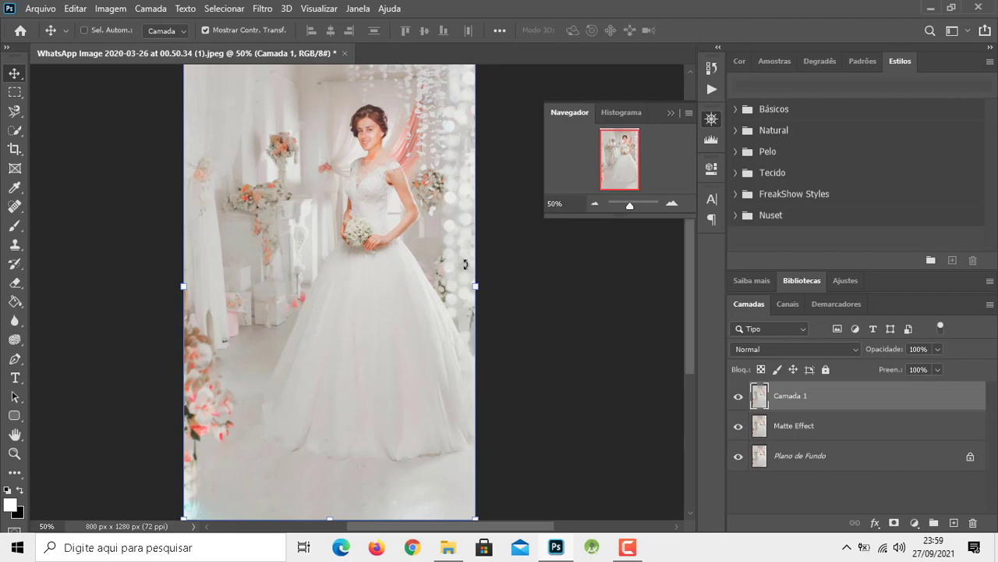
left_click(670, 202)
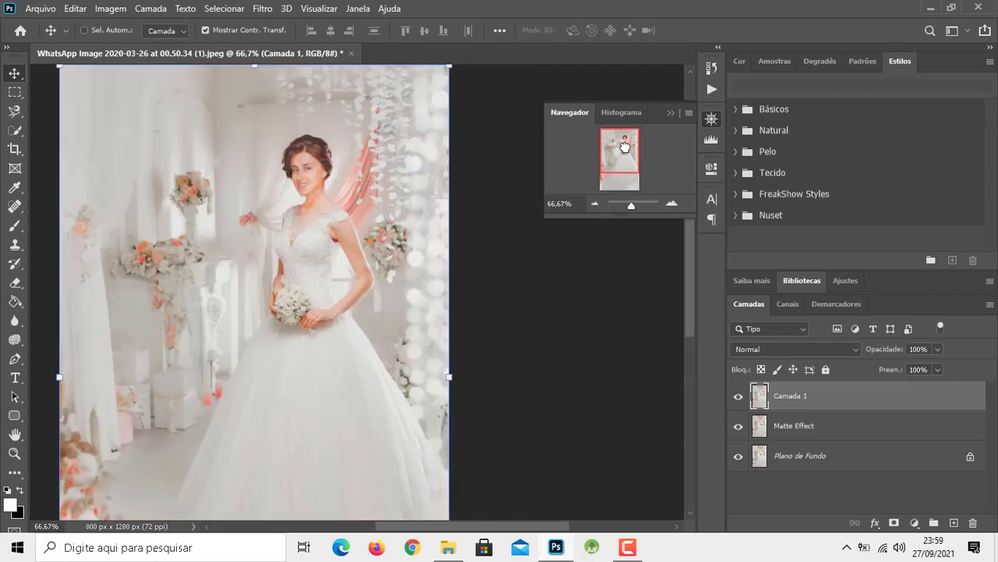
left_click_drag(614, 142, 606, 138)
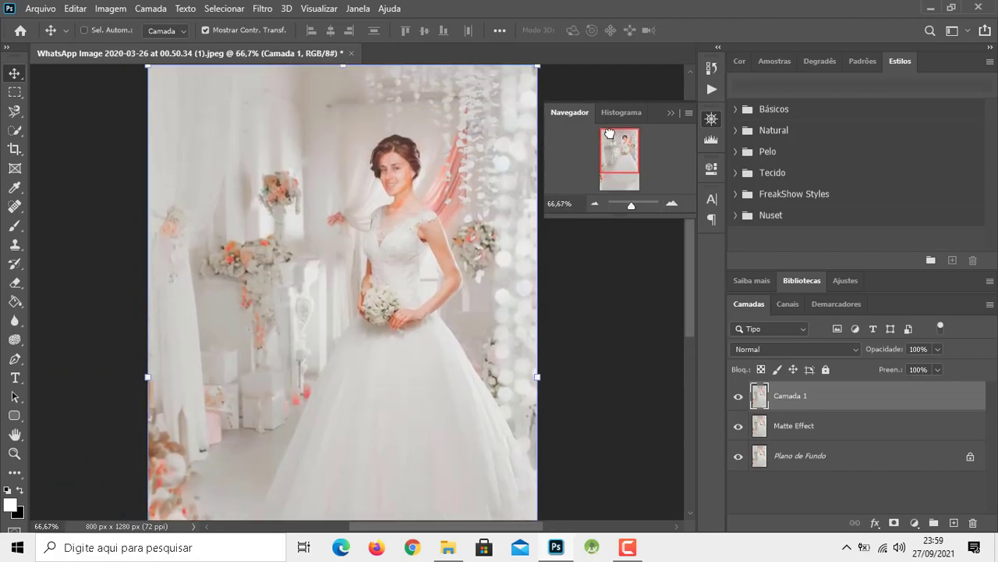
- Launch the Camera Raw filter on Camada 1 and zoom the preview around the bride's face
left_click(247, 11)
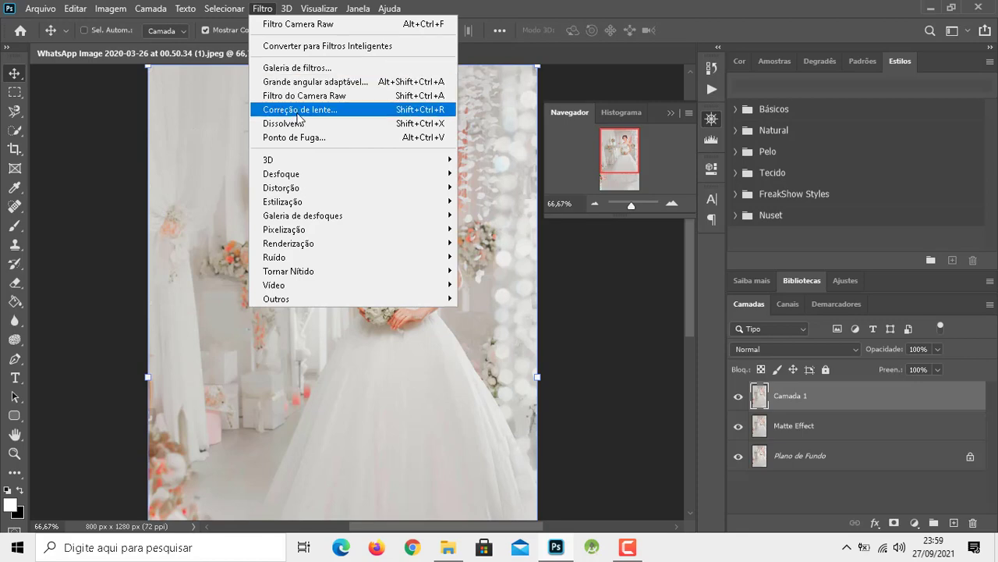
left_click(314, 96)
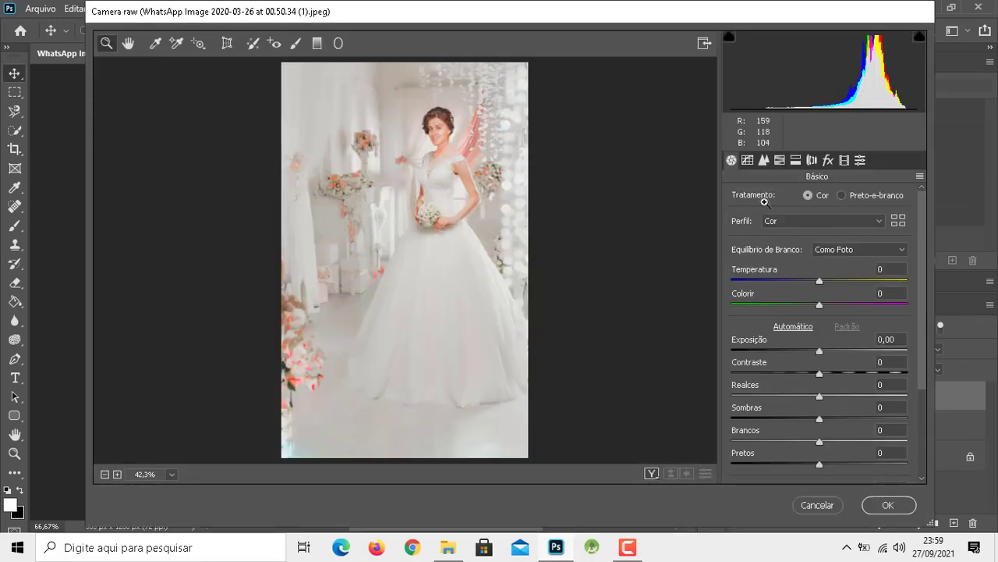
left_click(431, 201)
left_click(457, 152)
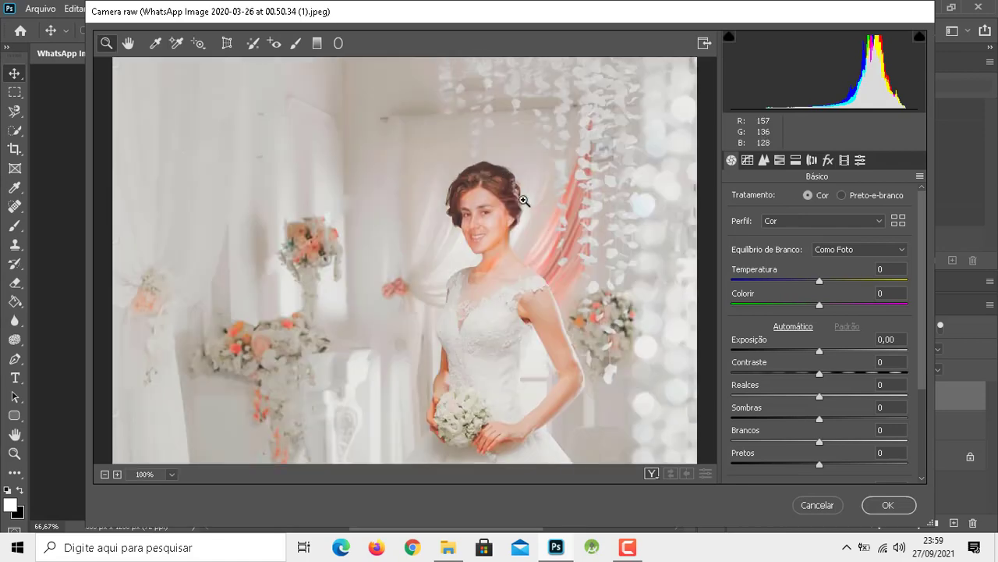
left_click(525, 204)
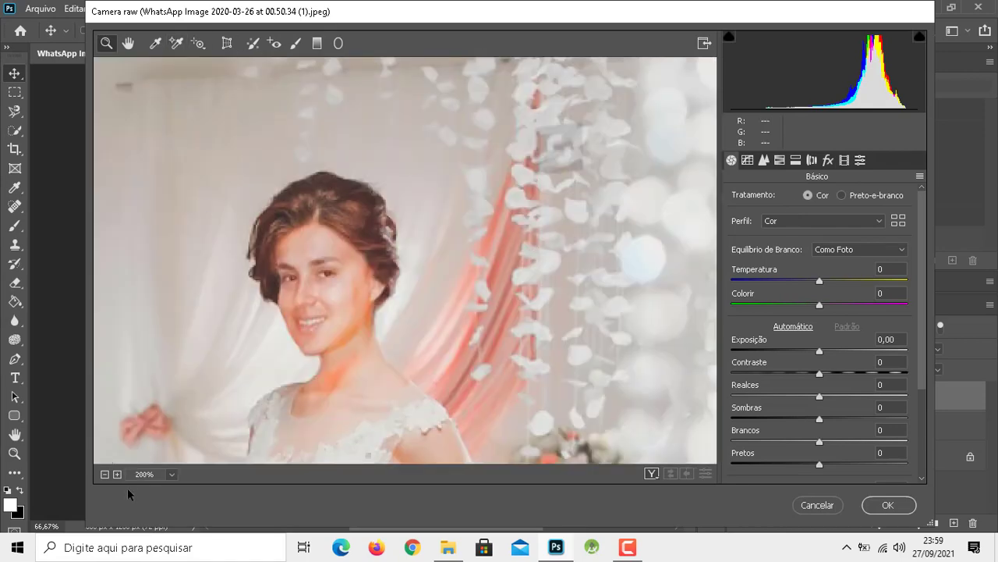
left_click(105, 474)
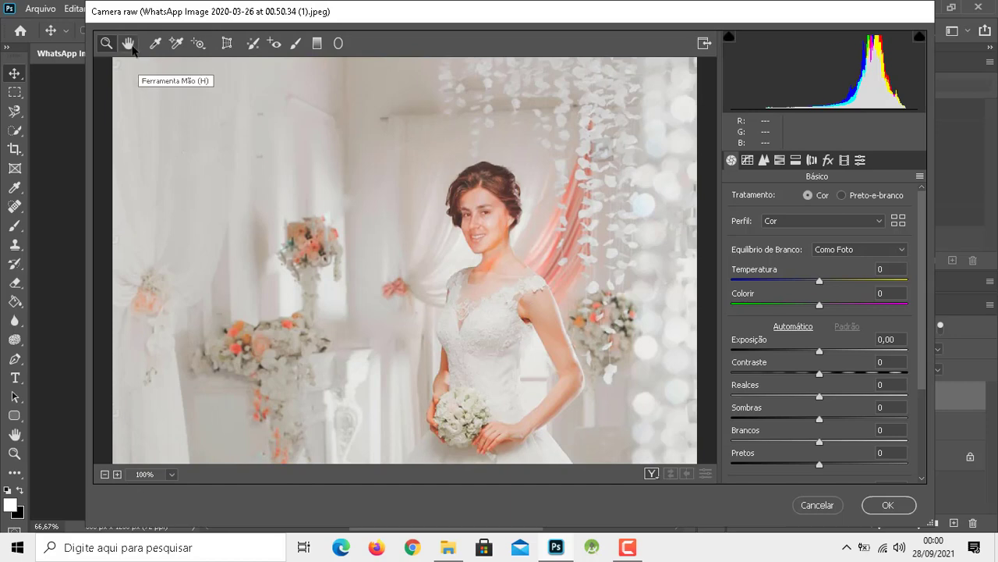
left_click(128, 43)
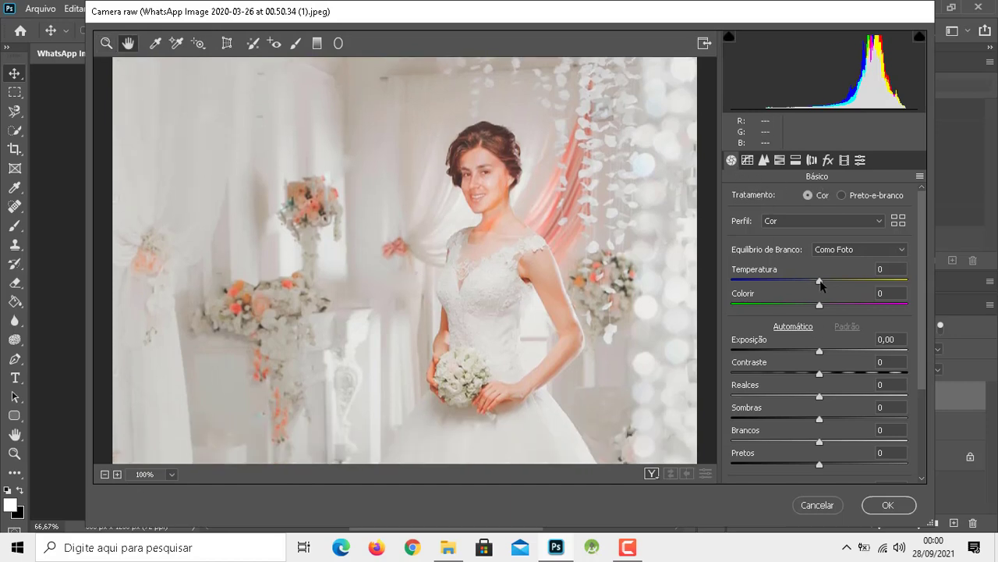
scroll(819, 344, "down", 3)
scroll(794, 327, "down", 1)
scroll(793, 327, "up", 4)
- In the Detail tab, raise sharpening, masking to 31, and luminance noise reduction
left_click(746, 159)
left_click(764, 160)
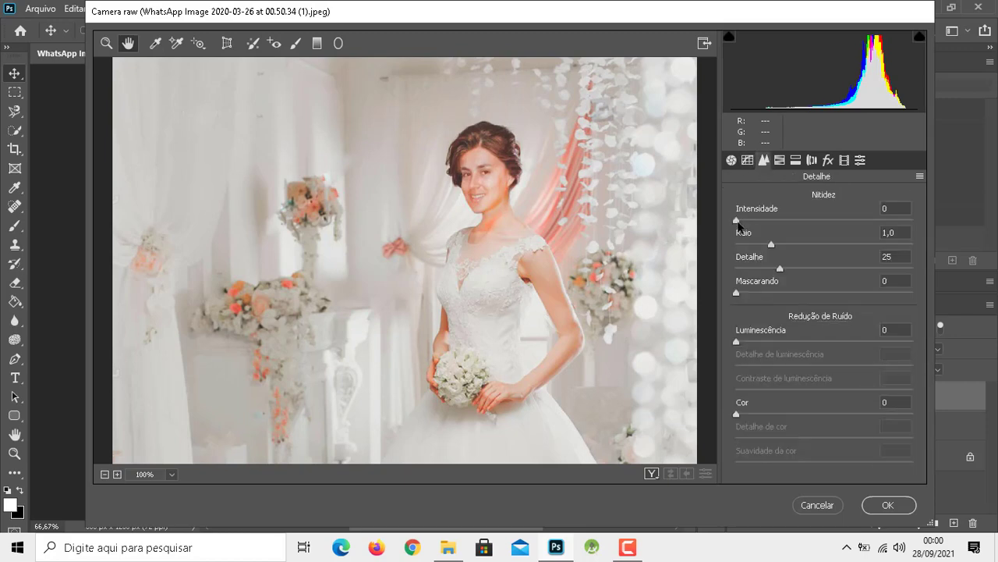
left_click_drag(736, 220, 811, 223)
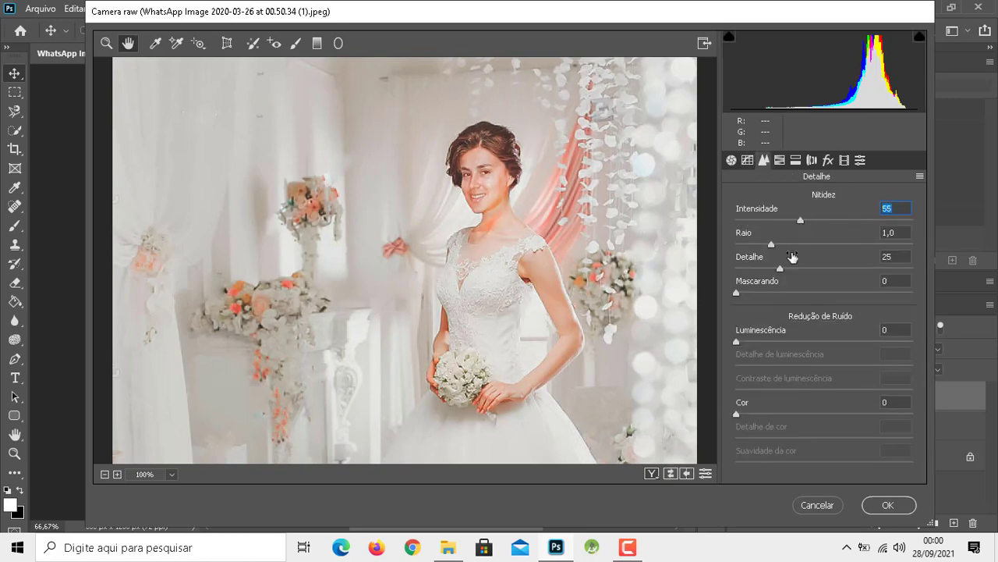
left_click_drag(736, 293, 861, 279)
left_click_drag(919, 291, 843, 296)
left_click_drag(737, 343, 821, 340)
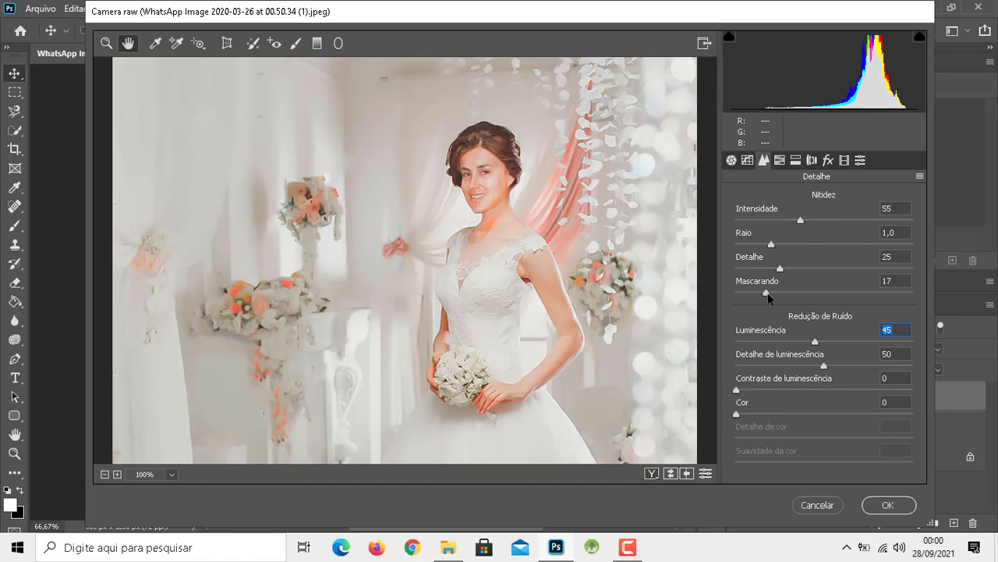
mouse_move(767, 294)
left_mouse_down()
mouse_move(849, 297)
mouse_move(792, 298)
left_mouse_up()
left_click_drag(801, 221, 811, 223)
left_click_drag(818, 349, 877, 341)
- While checking the face, settle on sharpening 71, luminance noise reduction 59 and colour noise 55
mouse_move(554, 272)
left_mouse_down()
mouse_move(280, 95)
mouse_move(437, 31)
left_mouse_up()
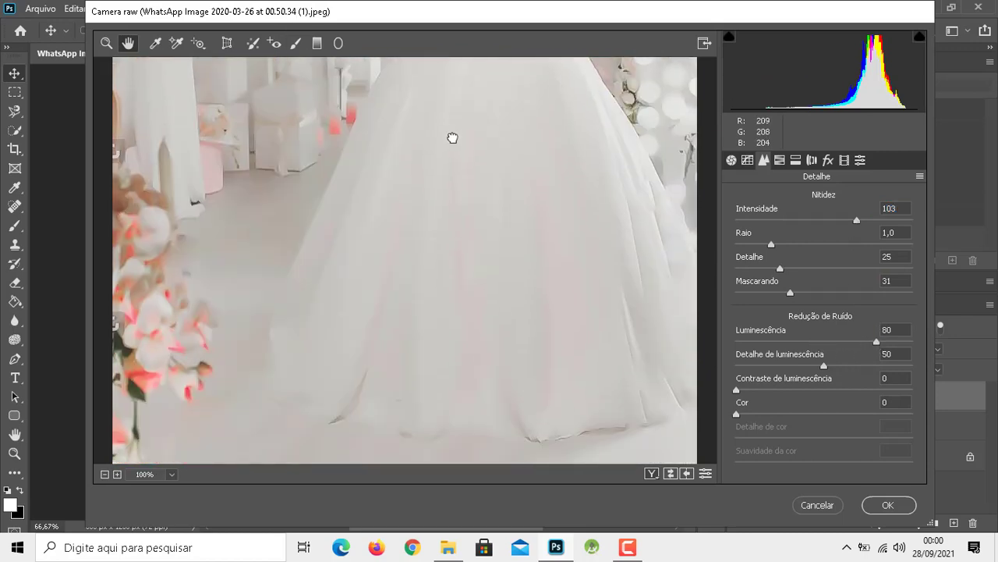
mouse_move(453, 138)
left_mouse_down()
mouse_move(468, 298)
mouse_move(486, 363)
left_mouse_up()
left_click_drag(495, 125, 517, 250)
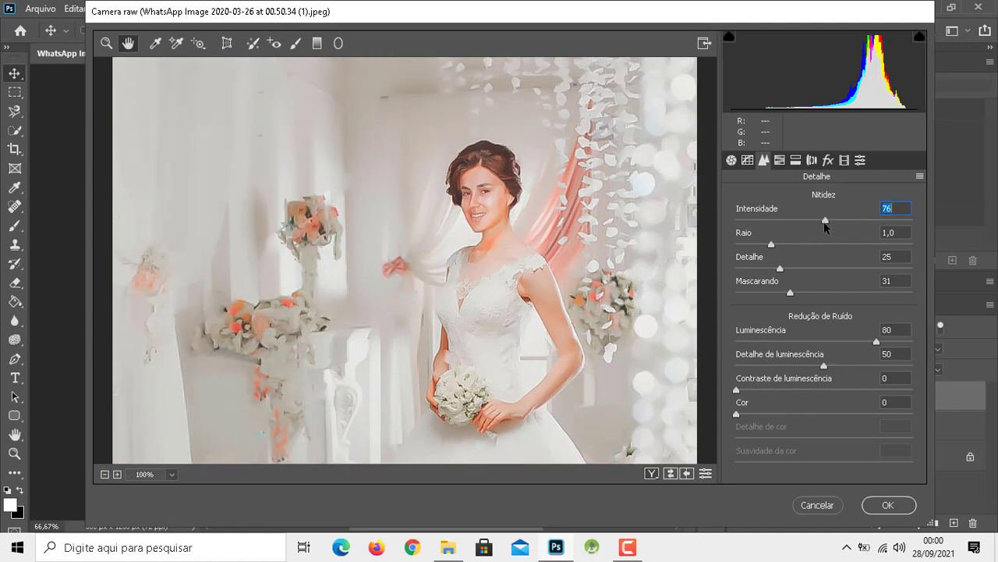
left_click_drag(823, 224, 817, 223)
left_click_drag(876, 344, 839, 344)
left_click_drag(737, 391, 760, 394)
left_click_drag(760, 411, 810, 410)
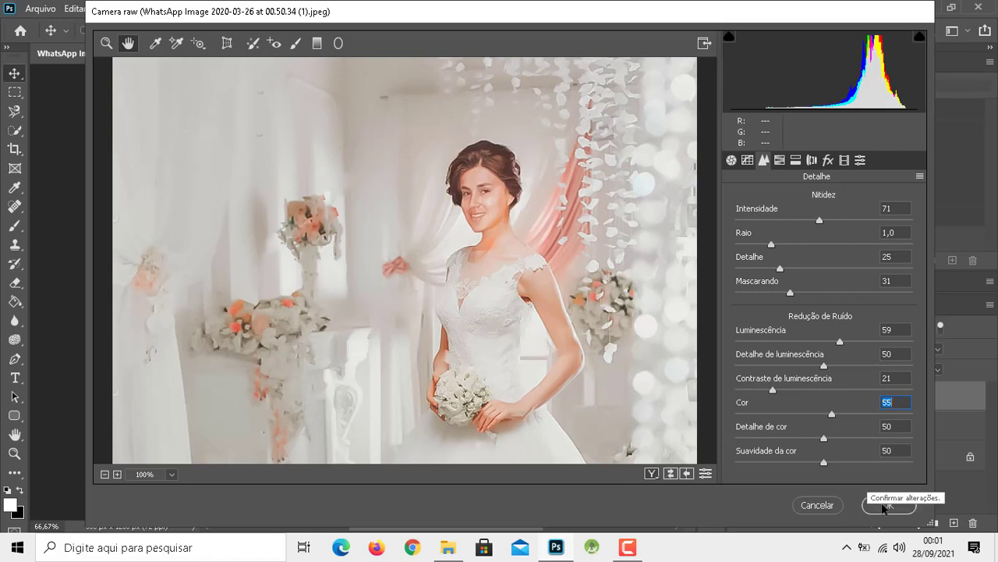
- Set HSL hues: reds -60, oranges +8, yellows +20, greens -28, aquas +6, blues -58, purples +5, magentas -15
left_click(779, 160)
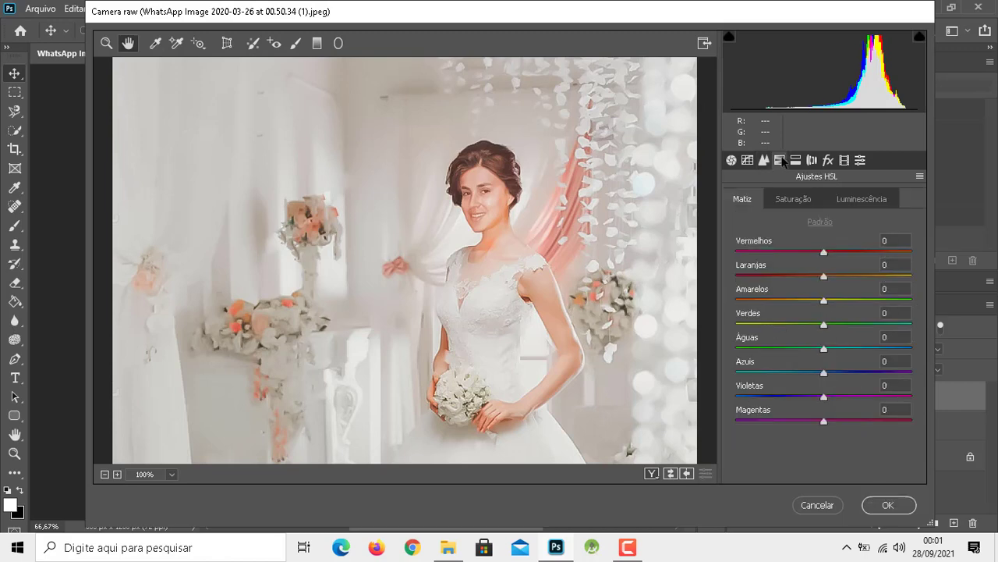
mouse_move(824, 252)
left_mouse_down()
mouse_move(850, 252)
mouse_move(758, 256)
mouse_move(775, 252)
left_mouse_up()
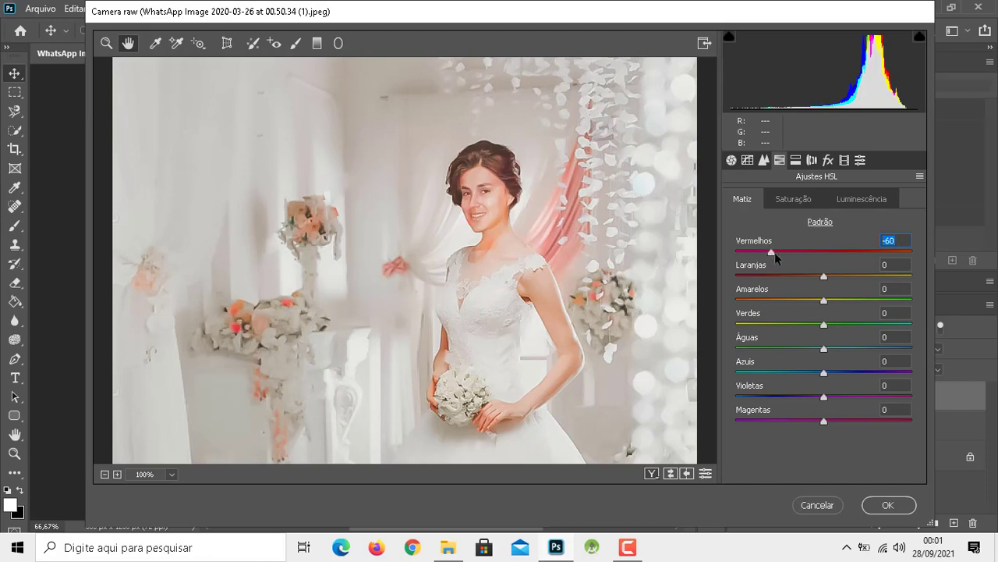
mouse_move(823, 277)
left_mouse_down()
mouse_move(848, 277)
mouse_move(795, 276)
mouse_move(829, 278)
mouse_move(874, 301)
left_mouse_up()
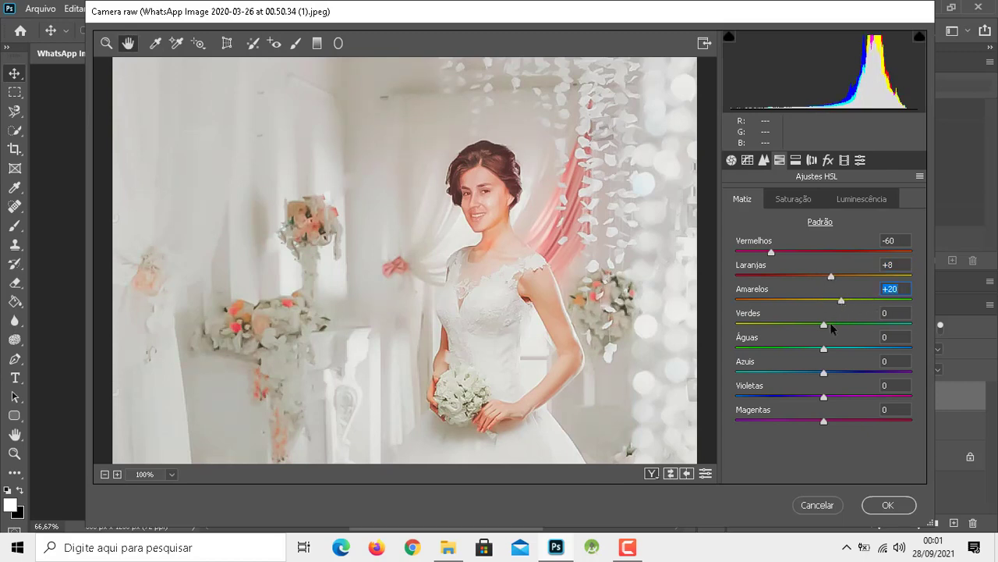
mouse_move(831, 326)
left_mouse_down()
mouse_move(766, 326)
mouse_move(856, 353)
left_mouse_up()
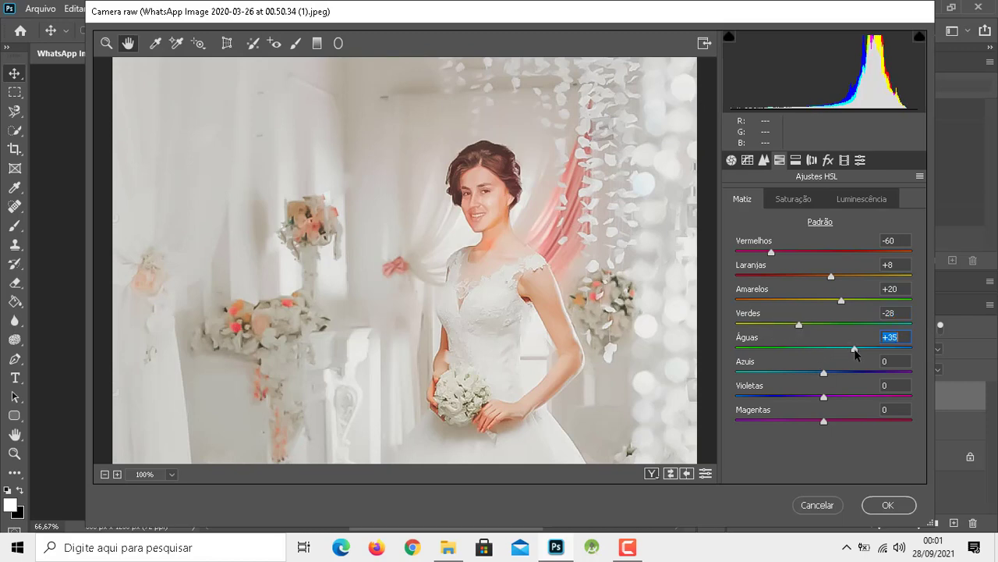
left_click_drag(813, 377, 774, 374)
mouse_move(824, 398)
left_mouse_down()
mouse_move(856, 398)
mouse_move(828, 399)
mouse_move(854, 421)
mouse_move(797, 422)
left_mouse_up()
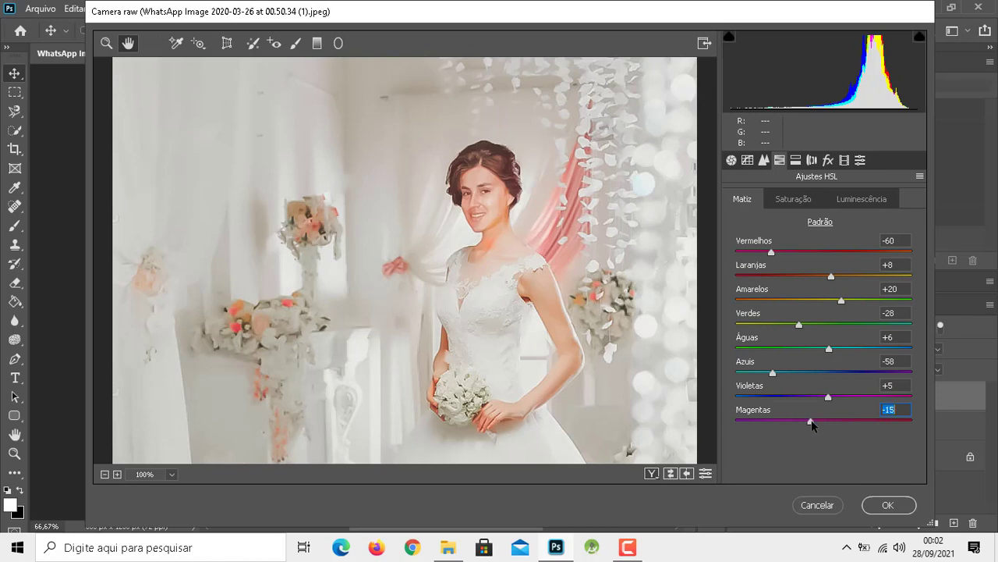
- Set split toning to highlights hue 138, saturation 5, balance +1, and shadows hue 42, saturation 8
left_click(796, 160)
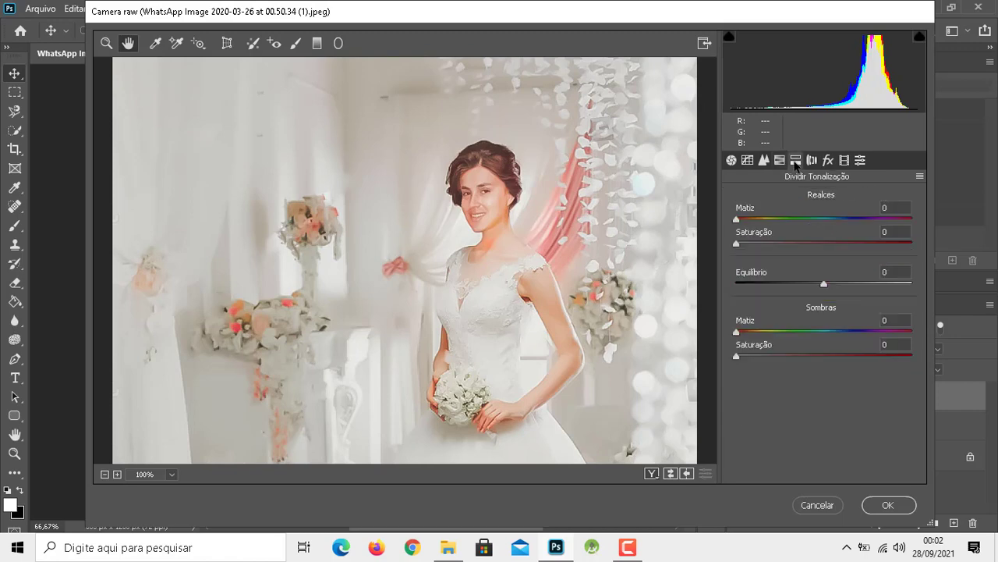
left_click_drag(737, 220, 805, 221)
left_click_drag(737, 243, 756, 243)
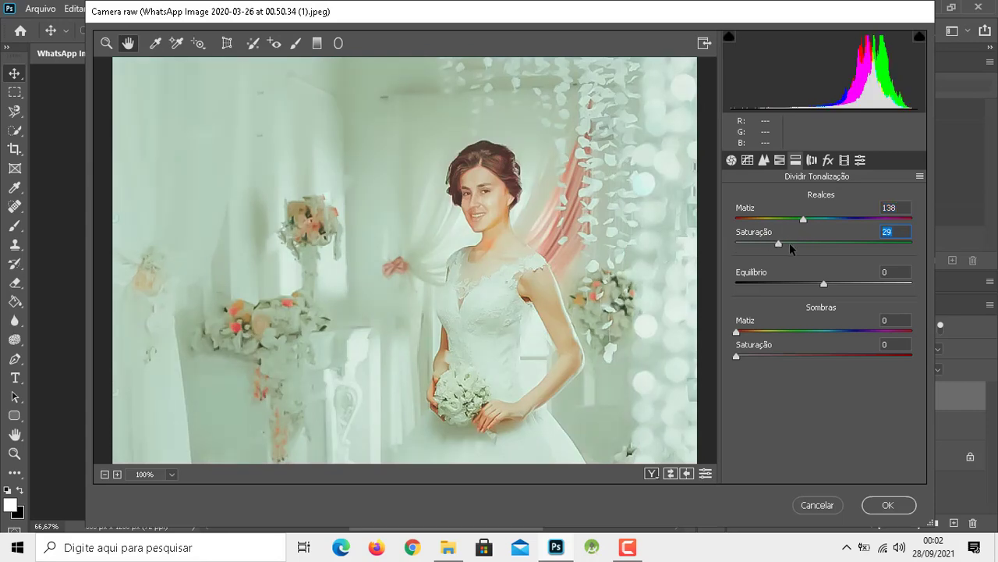
left_click_drag(749, 248, 746, 246)
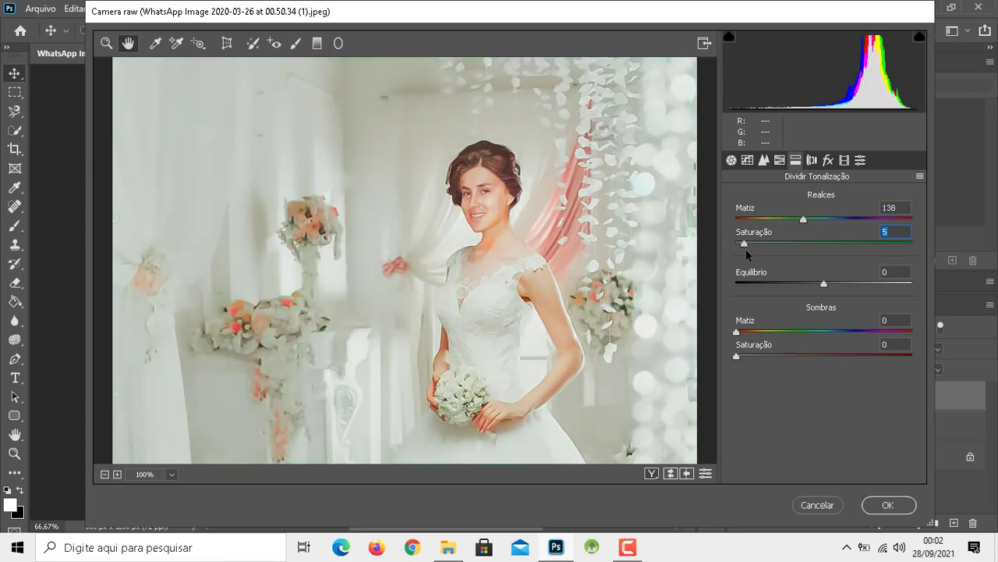
mouse_move(824, 284)
left_mouse_down()
mouse_move(856, 283)
mouse_move(751, 285)
mouse_move(828, 291)
left_mouse_up()
mouse_move(737, 333)
left_mouse_down()
mouse_move(761, 329)
mouse_move(796, 355)
mouse_move(862, 356)
mouse_move(733, 356)
left_mouse_up()
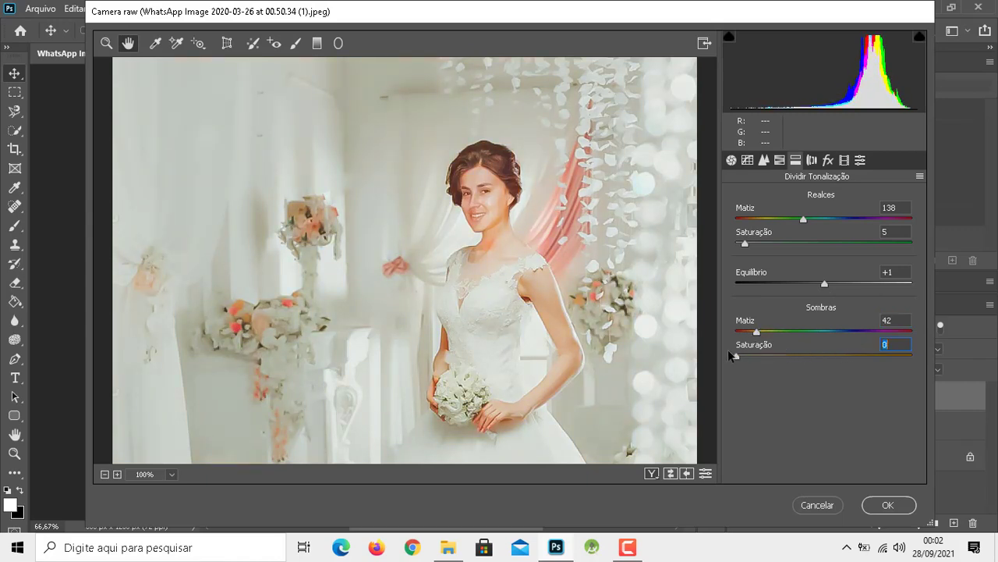
- Add film grain in Effects, review the other panels, and apply the Camera Raw edits to Camada 1
left_click(812, 159)
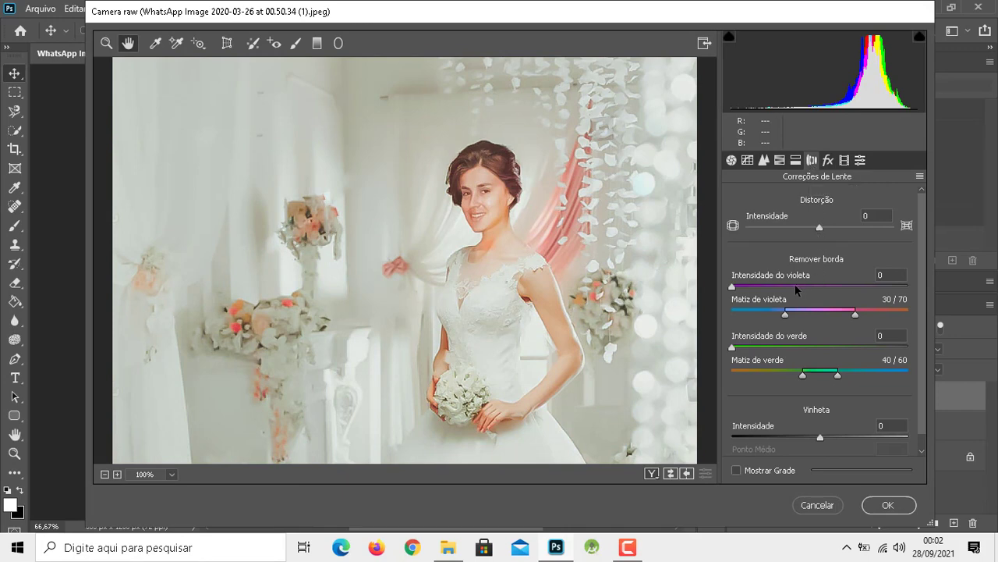
left_click(828, 162)
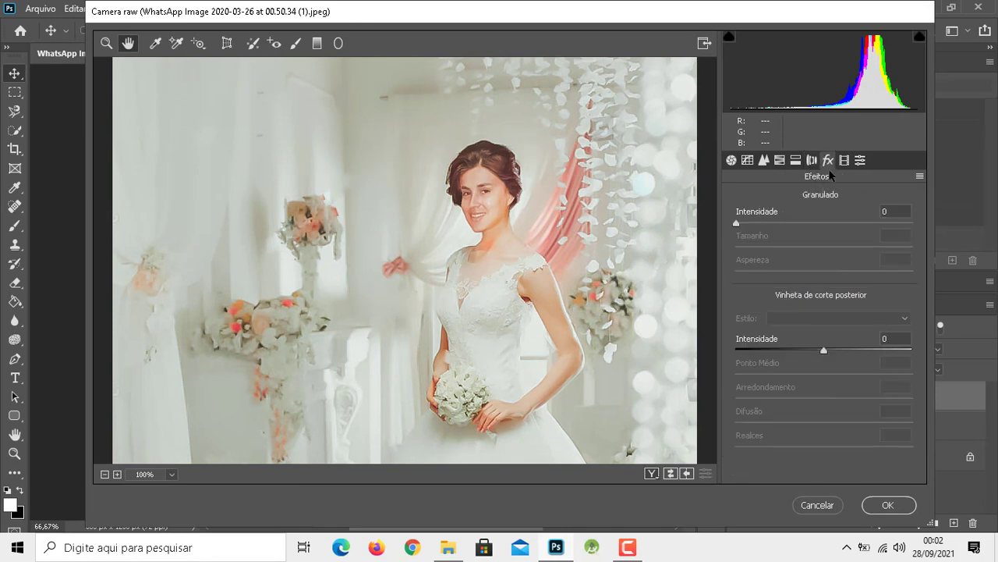
mouse_move(737, 223)
left_mouse_down()
mouse_move(796, 224)
mouse_move(729, 230)
left_mouse_up()
left_click(844, 160)
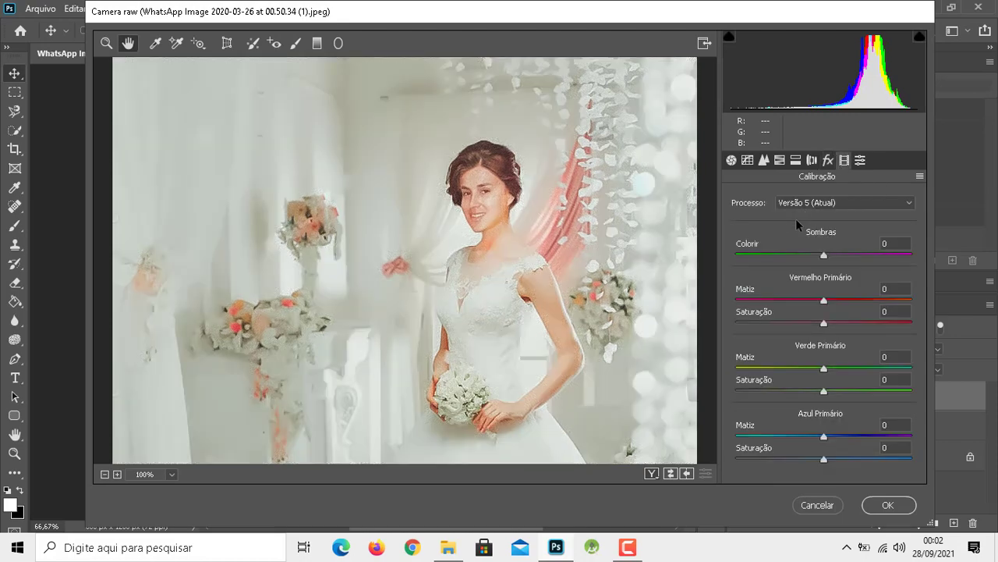
left_click(861, 160)
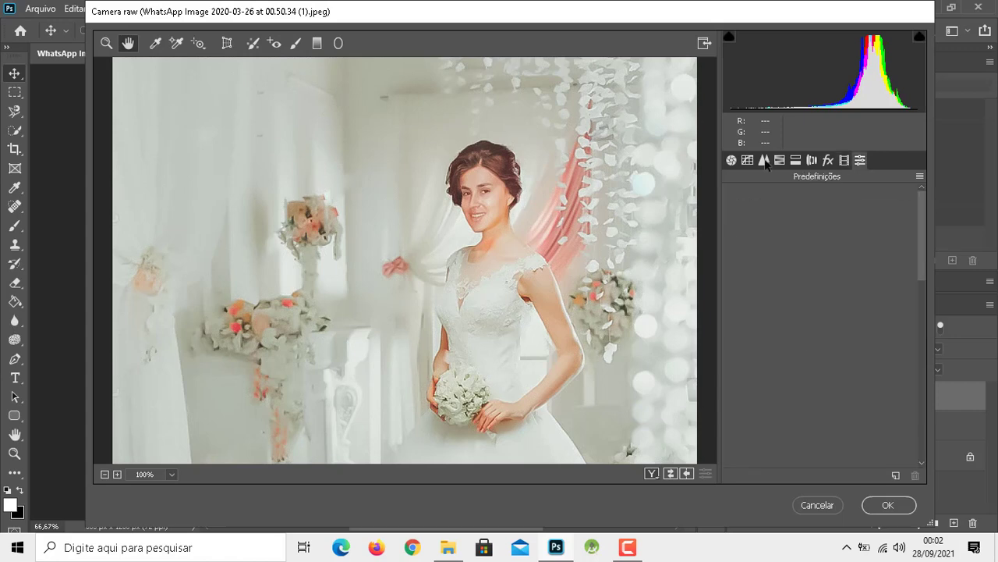
left_click(763, 160)
left_click(887, 505)
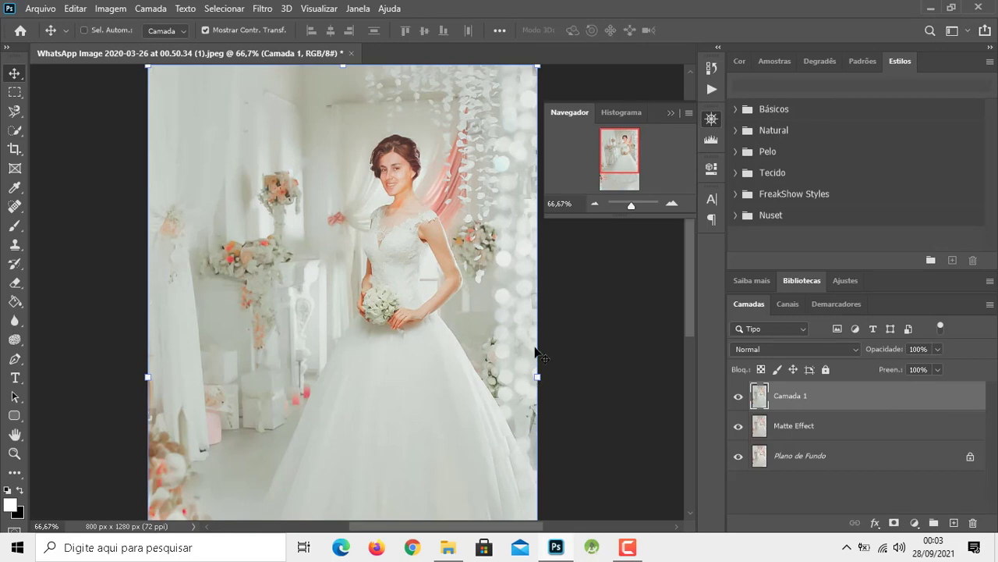
- Zoom in to 100% and closer, centring the view on the bride's face
left_click(595, 203)
left_click(673, 204)
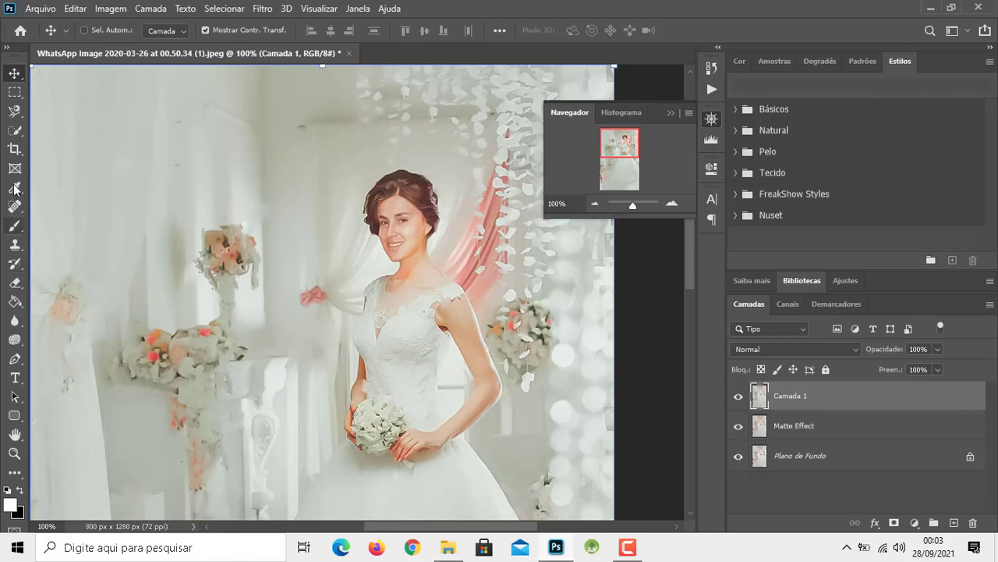
key("ctrl+plus")
left_click(623, 143)
left_click_drag(624, 143, 622, 142)
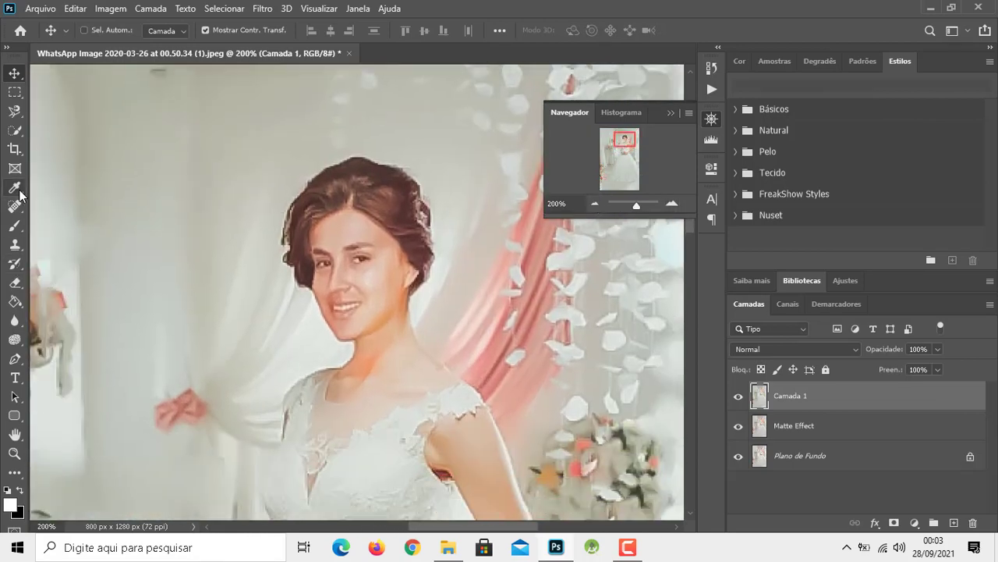
- Select the Clone Stamp with a 58 px brush and prepare to Alt-pick a source point
left_click(19, 244)
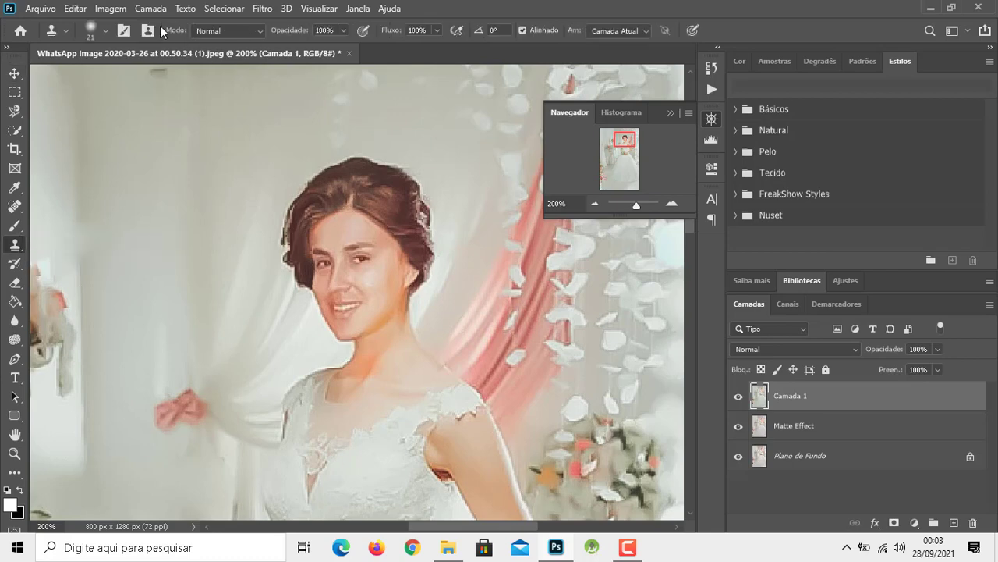
left_click(105, 31)
type("58")
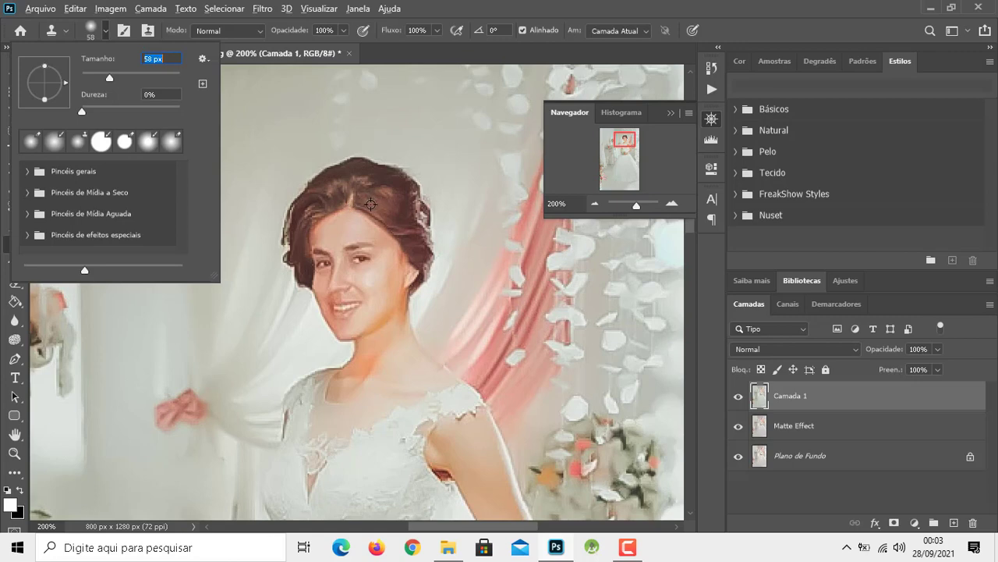
key("alt")
- Switch to the Patch Tool and outline small light spots in the bride's hair
left_click(110, 31)
left_click(17, 207)
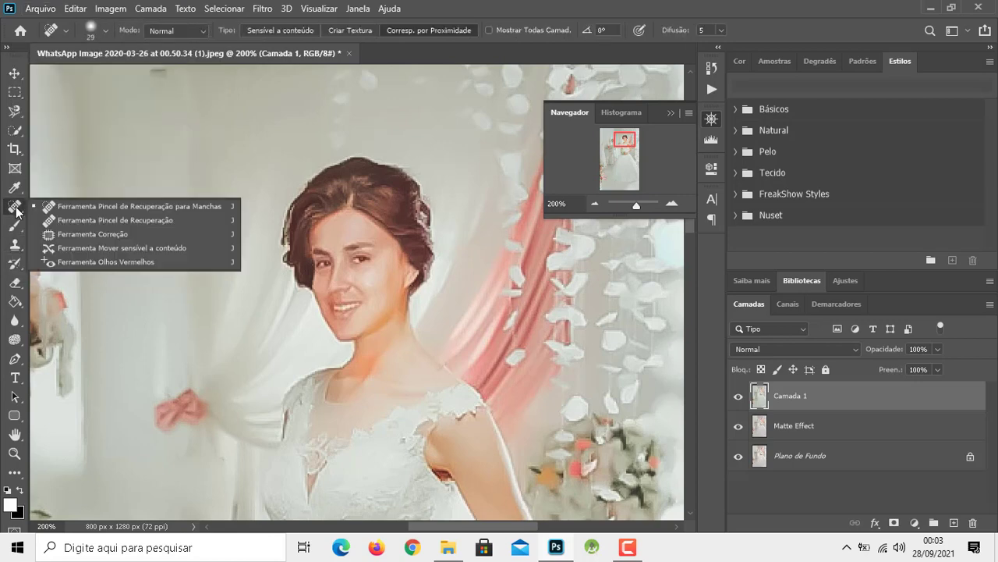
left_click(98, 234)
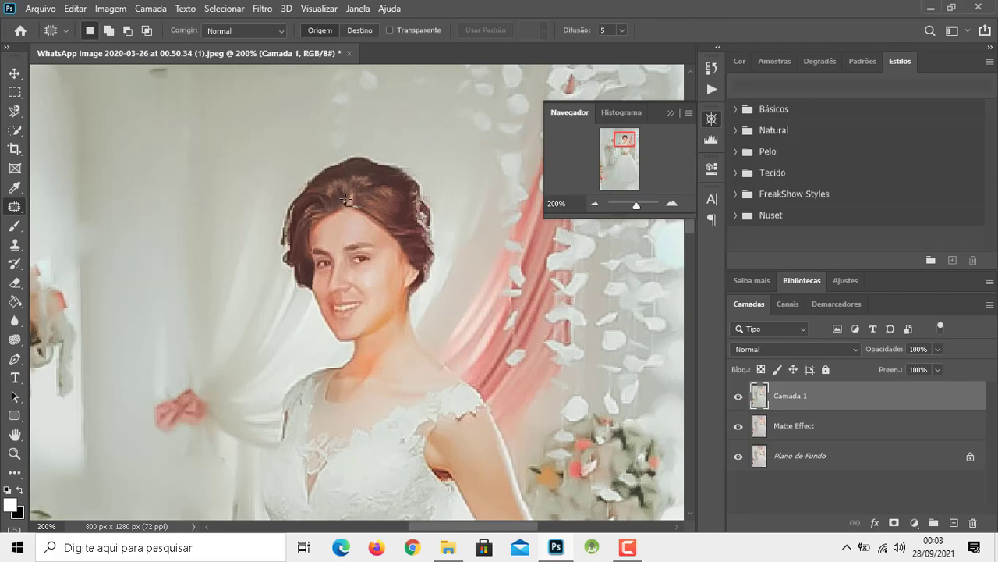
left_click_drag(354, 204, 364, 207)
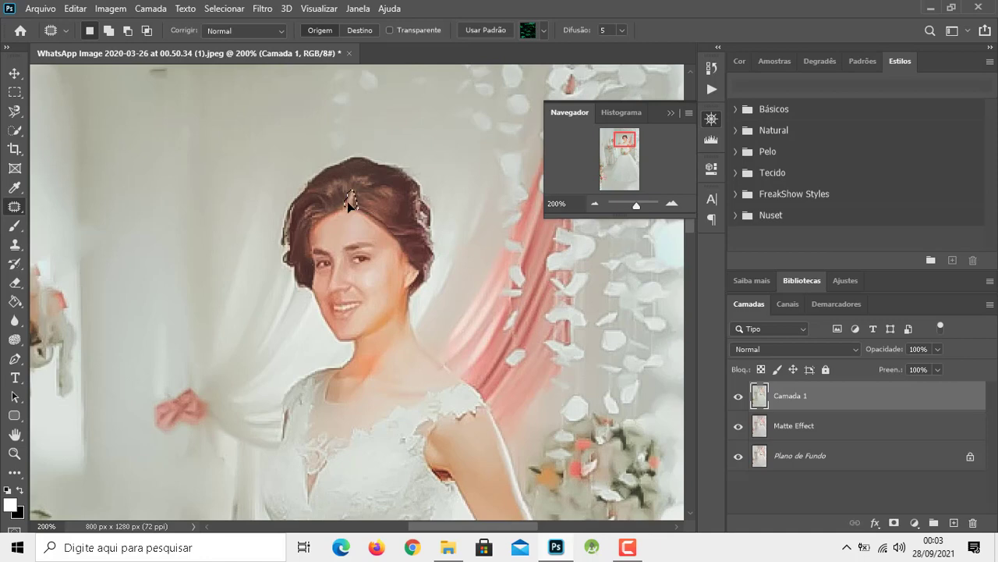
left_click_drag(352, 200, 354, 205)
left_click(330, 212)
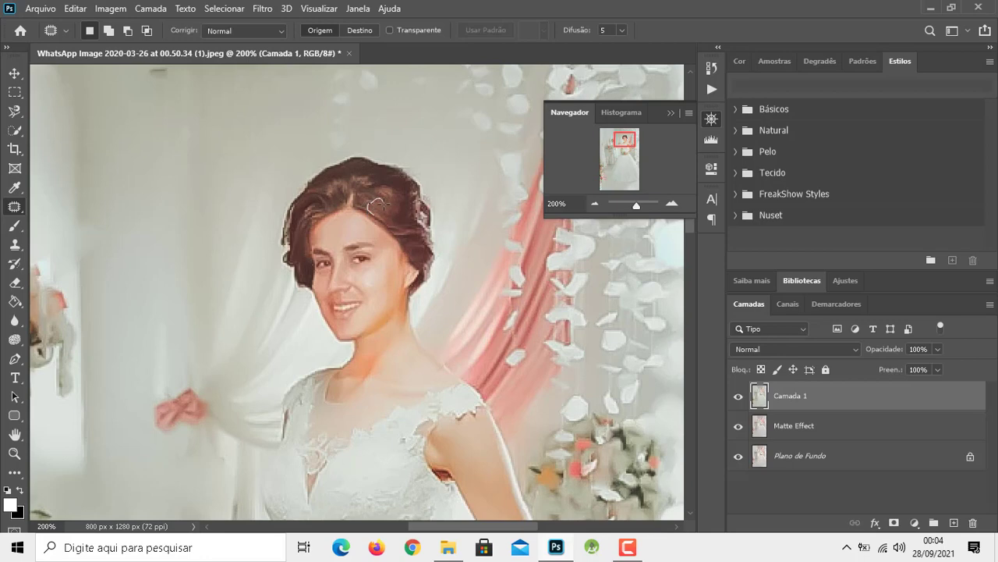
left_click(374, 218)
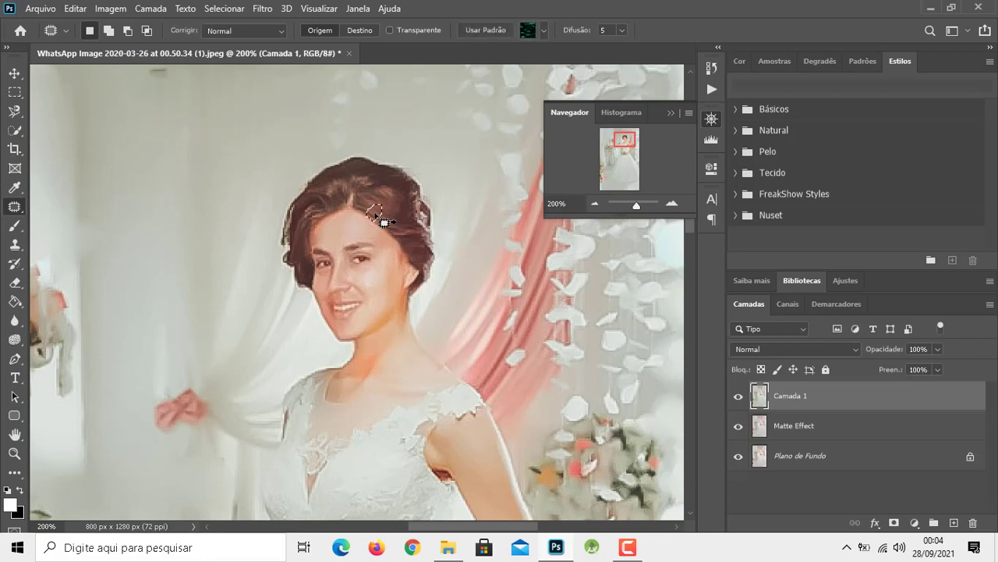
- Patch two hair spots with nearby clean hair, deselecting with Ctrl+D after each
left_click_drag(375, 219, 350, 205)
key("ctrl+d")
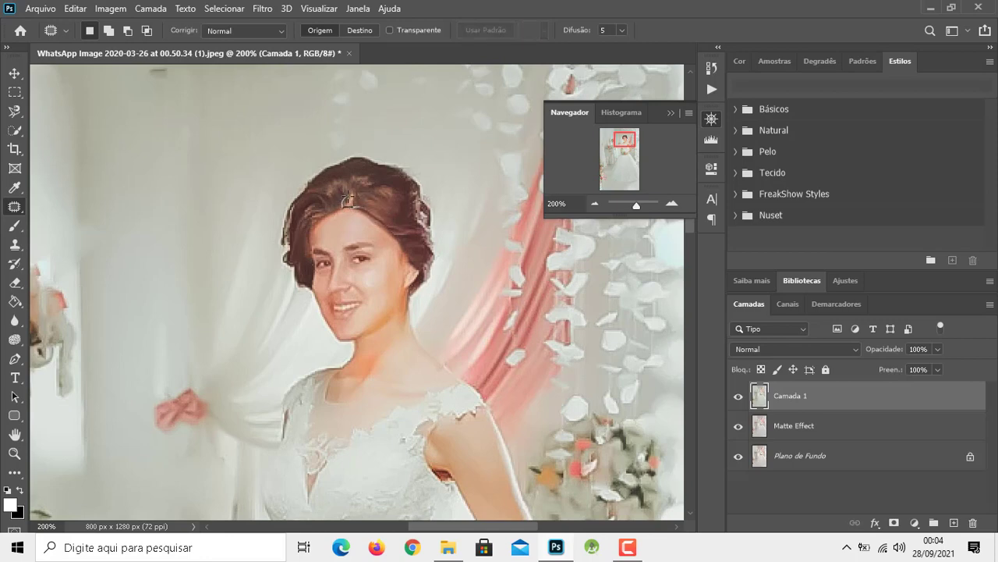
left_click_drag(355, 206, 365, 206)
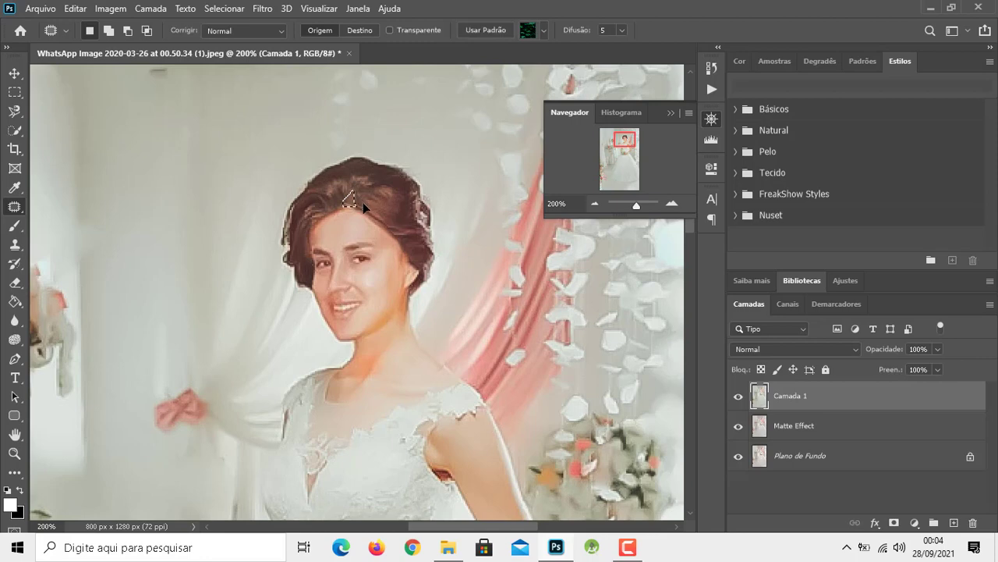
left_click_drag(363, 202, 334, 187)
key("ctrl+d")
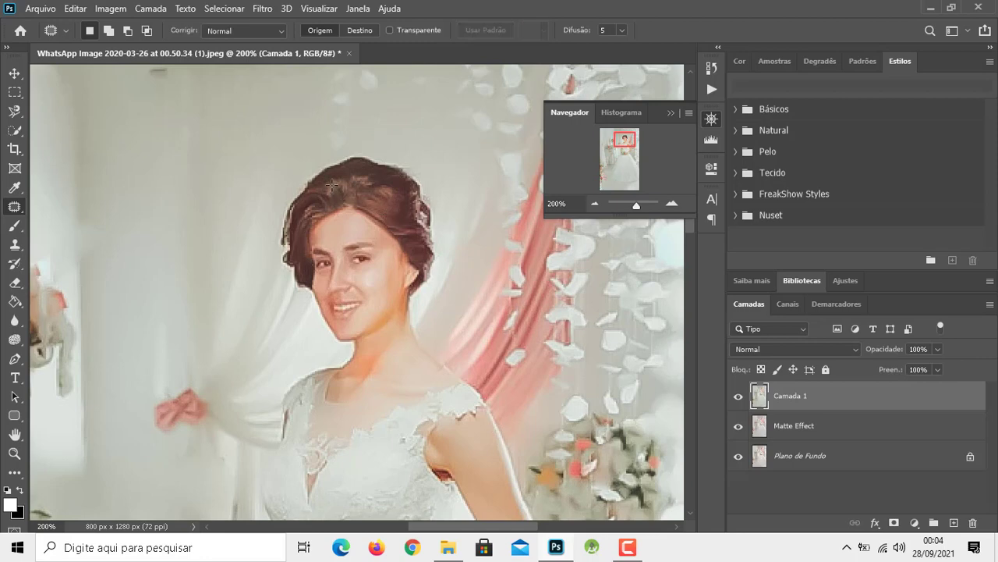
scroll(426, 168, "down", 2)
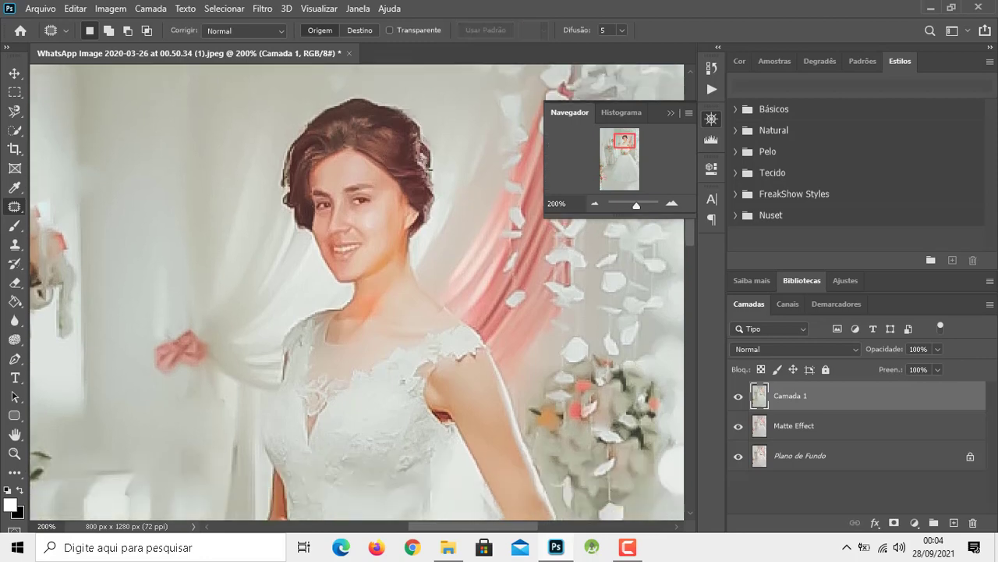
scroll(445, 176, "down", 5)
scroll(467, 182, "down", 3)
- Add a Photo Filter adjustment layer, trying warming filters LBA and 81 first
left_click(595, 206)
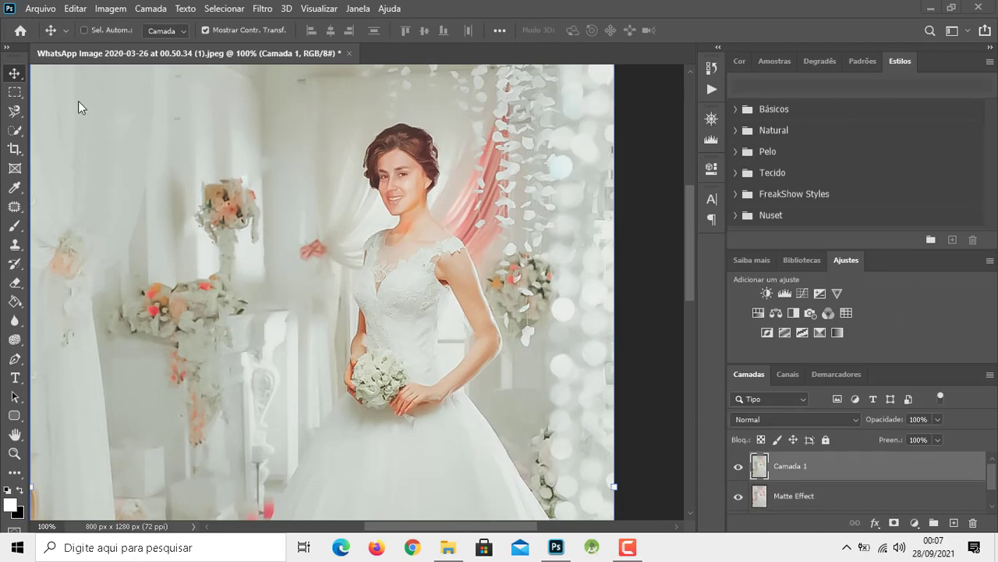
left_click(811, 313)
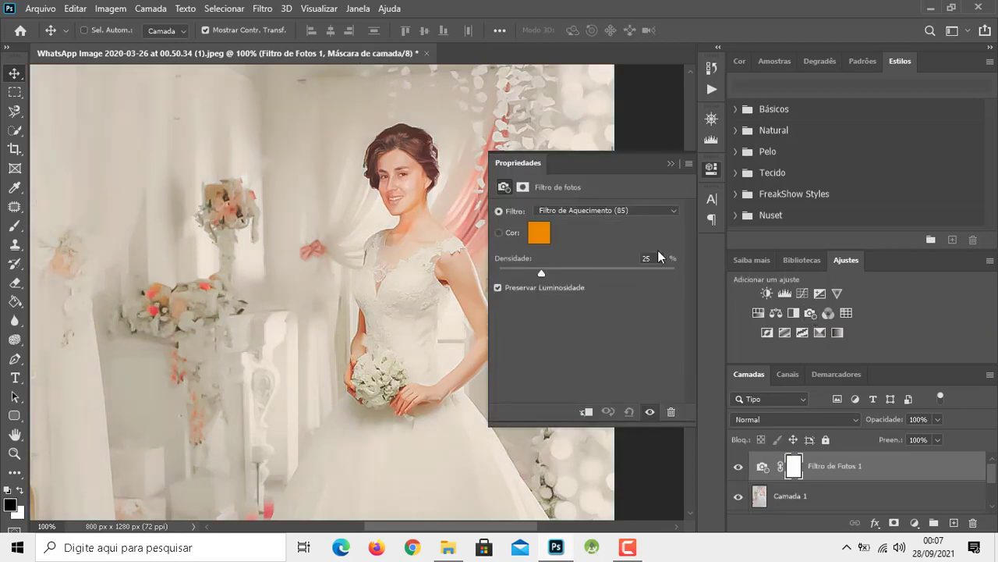
left_click(645, 207)
left_click(622, 233)
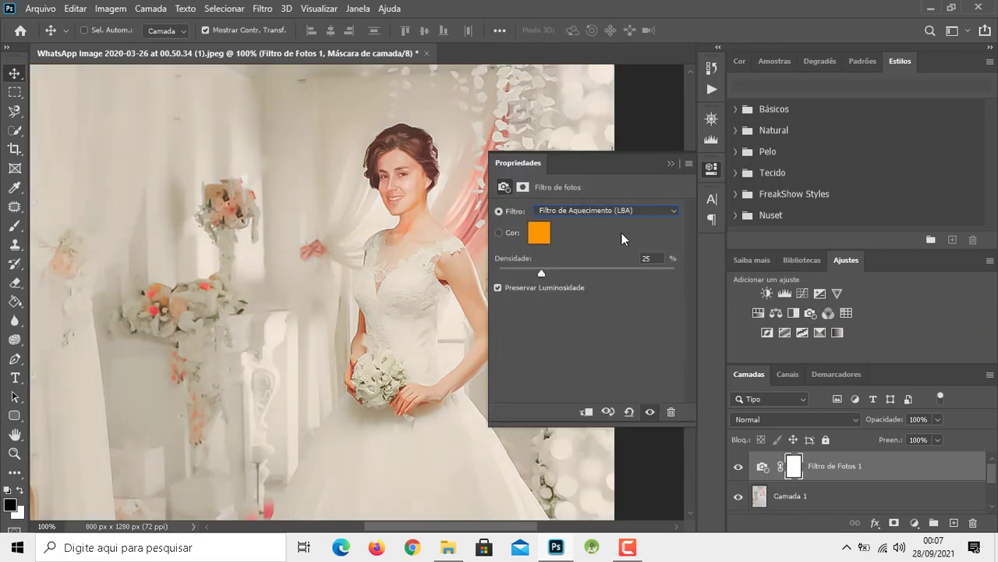
left_click(618, 210)
left_click(604, 246)
left_click(523, 187)
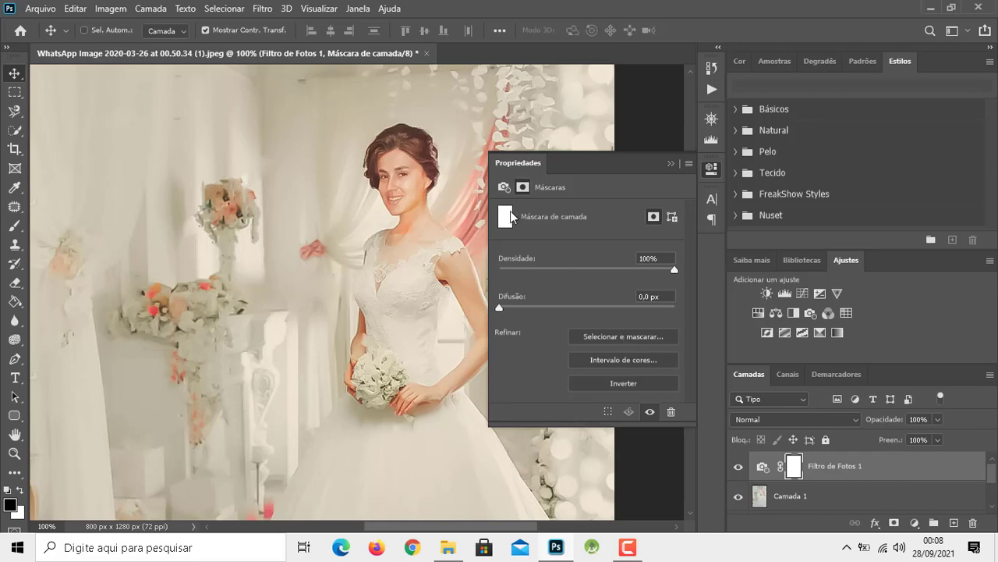
left_click(504, 187)
- Compare cooling filters, settle on Filtro de Resfriamento (LBB) at 25%, then select Camada 1
left_click(650, 211)
left_click(618, 257)
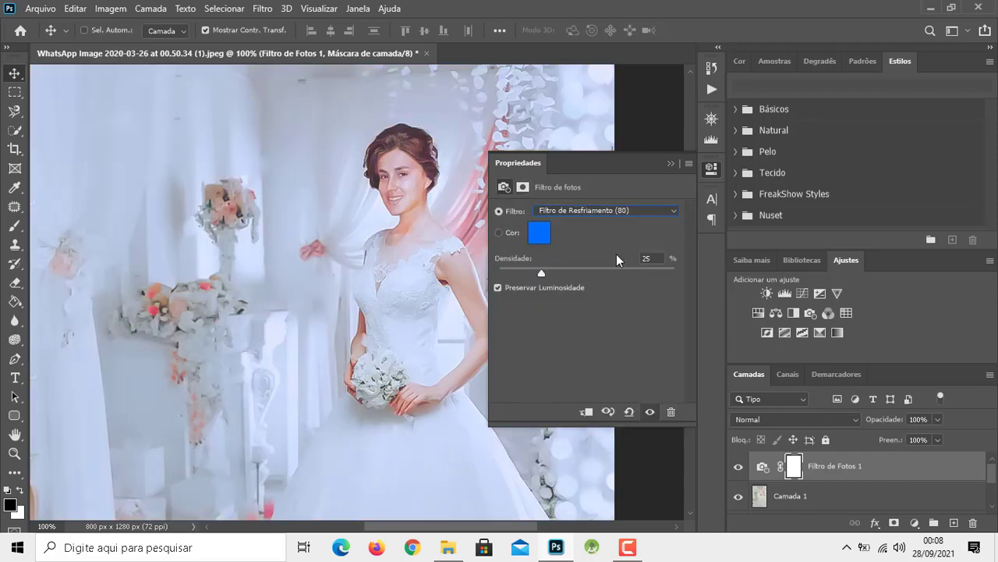
left_click(617, 212)
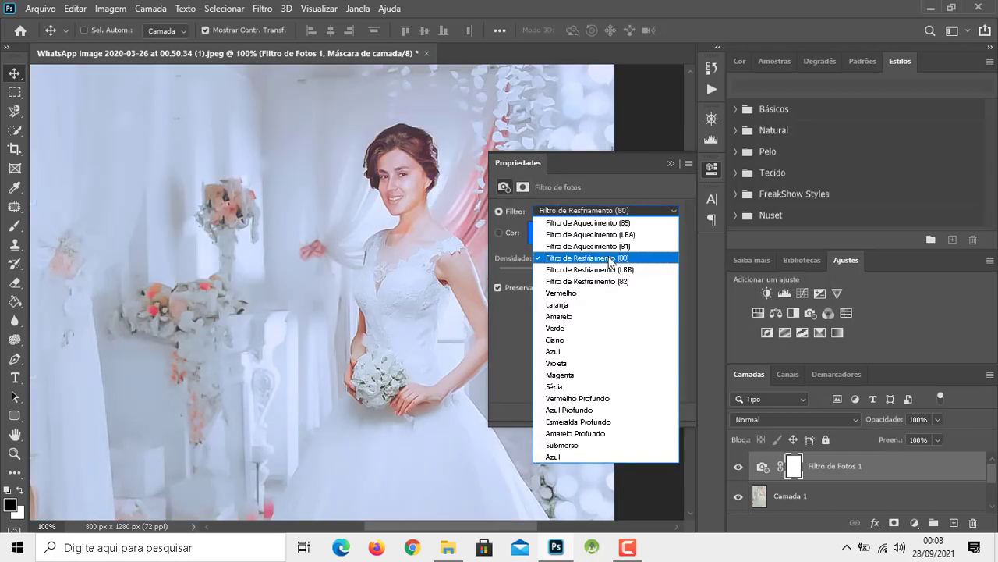
left_click(608, 268)
left_click(612, 212)
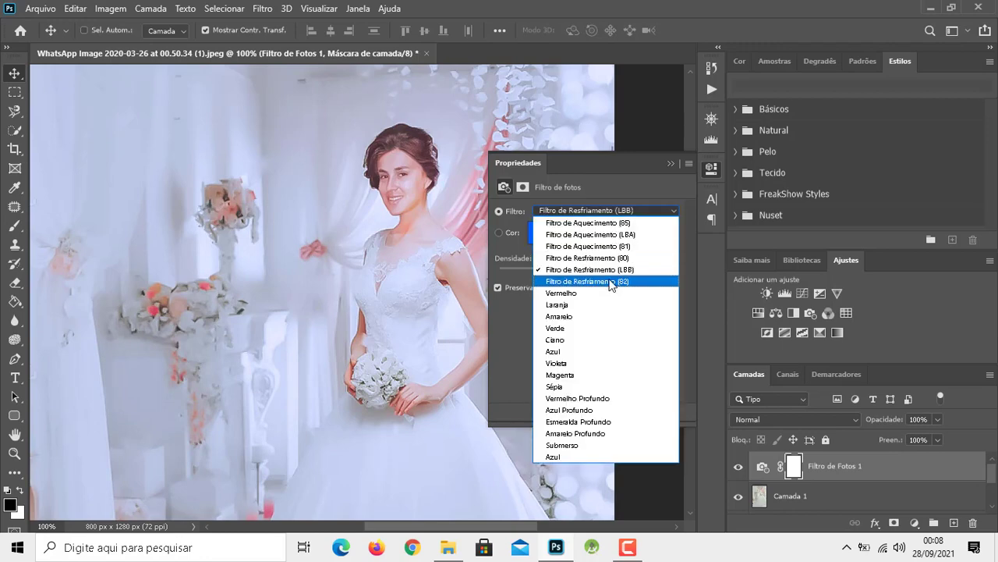
left_click(611, 281)
left_click(609, 211)
left_click(611, 269)
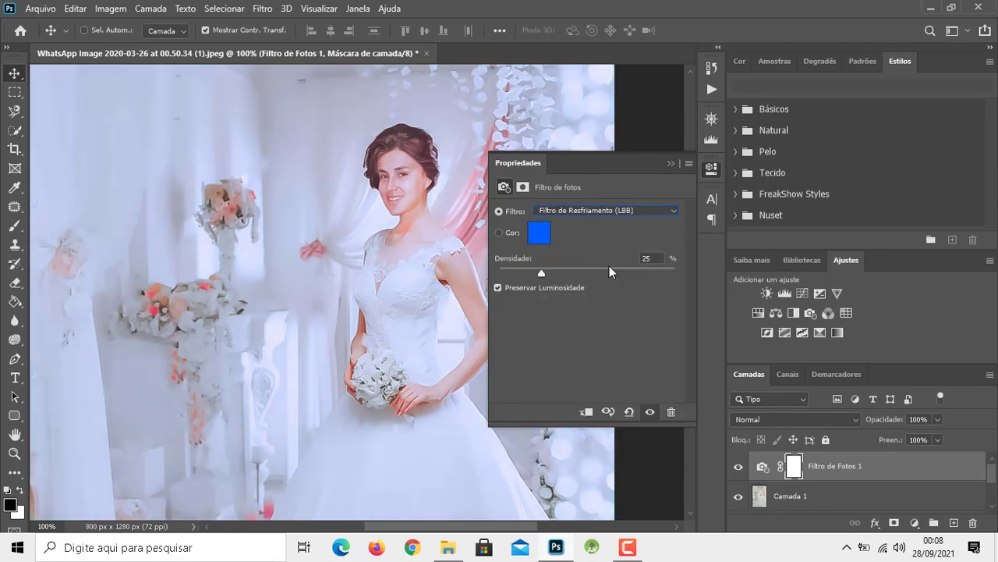
left_click(670, 163)
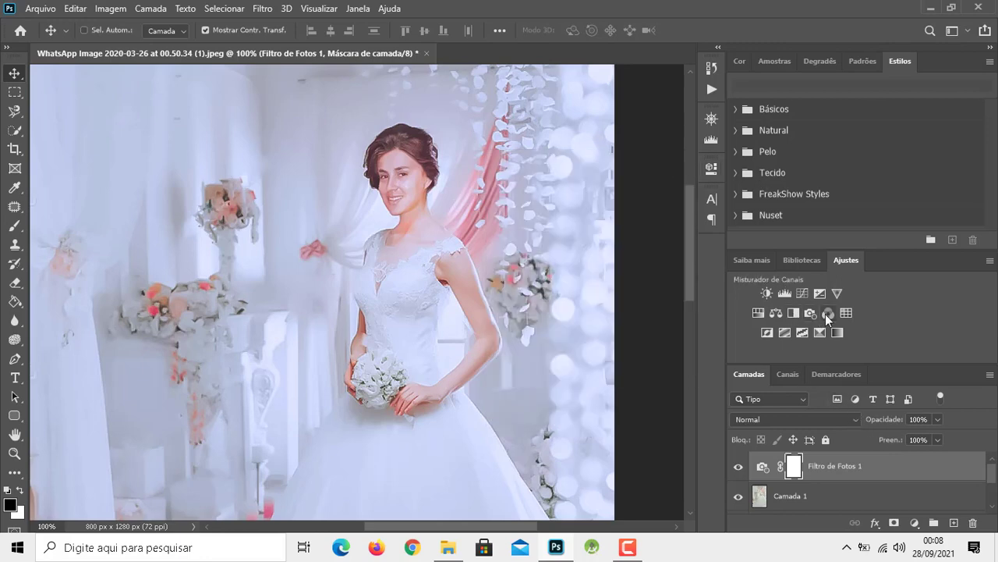
left_click(797, 476)
left_click(916, 523)
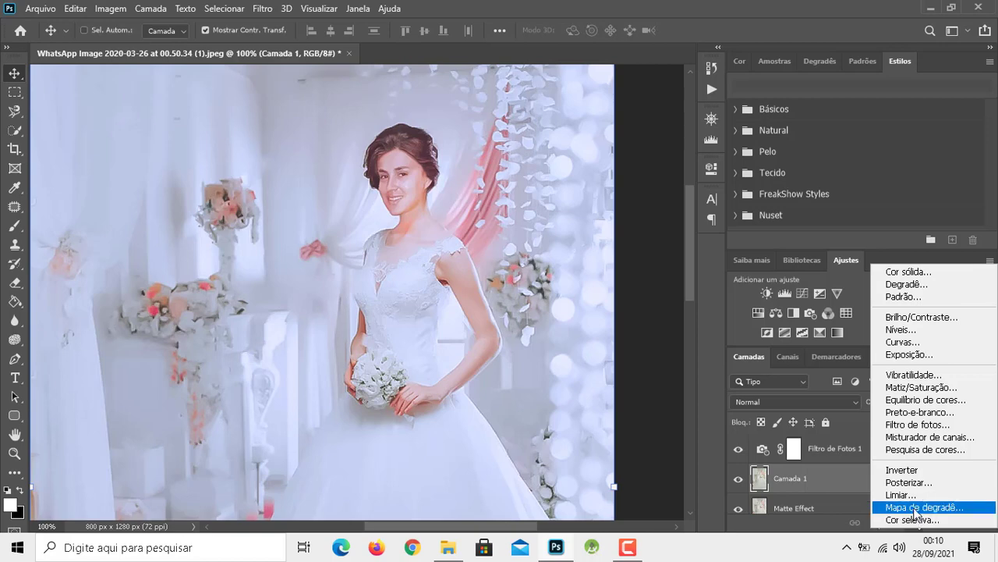
- Add a second Photo Filter layer, trying LBA, Azul, 82, LBB and 80 filters
left_click(911, 425)
left_click(652, 207)
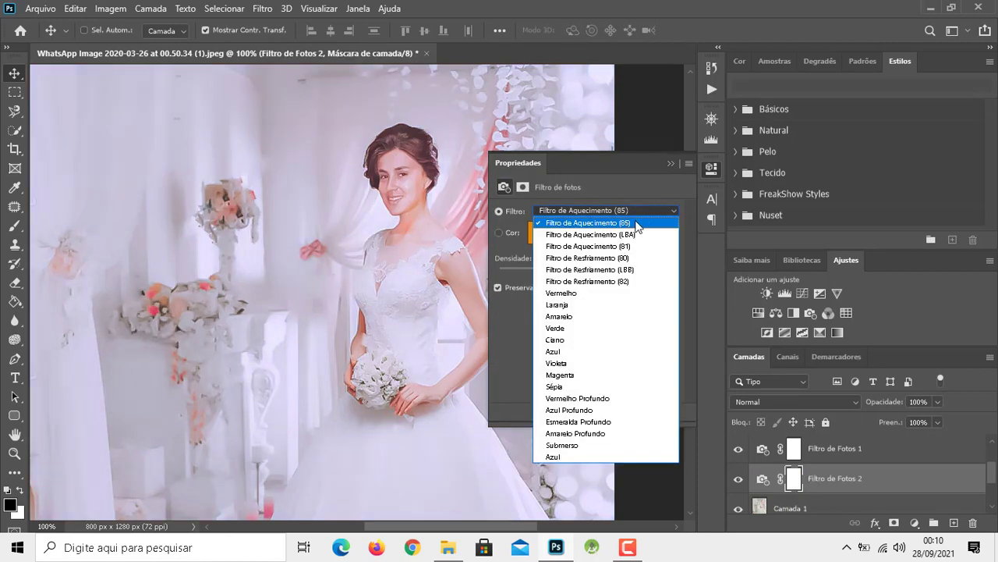
left_click(632, 223)
left_click(577, 456)
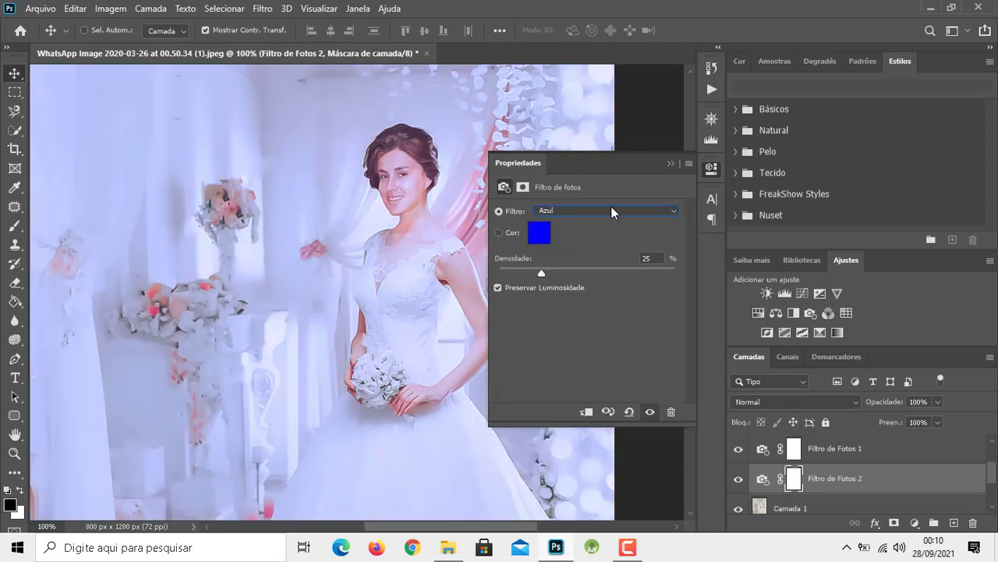
left_click(615, 210)
left_click(600, 281)
left_click(605, 211)
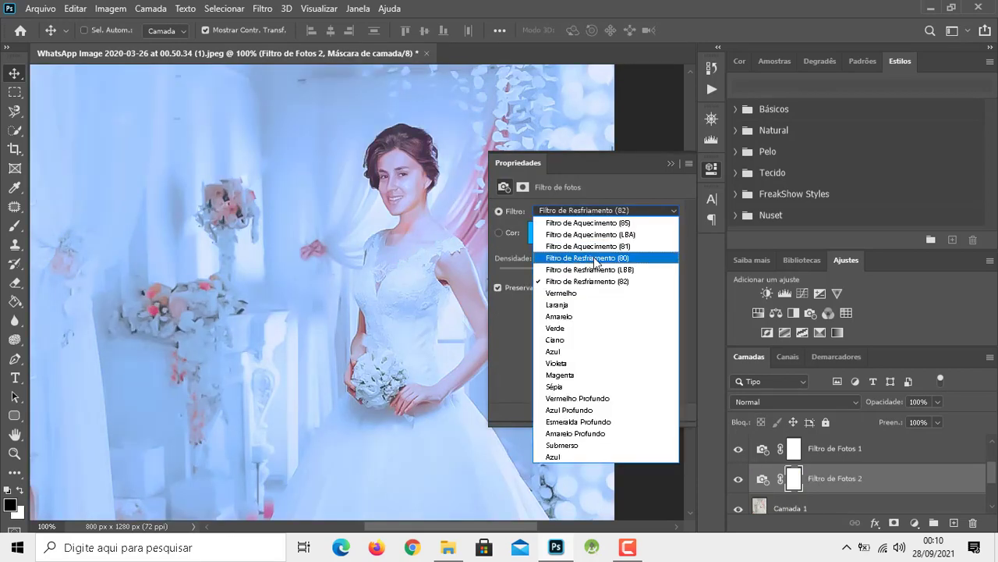
left_click(593, 269)
left_click(599, 211)
left_click(593, 257)
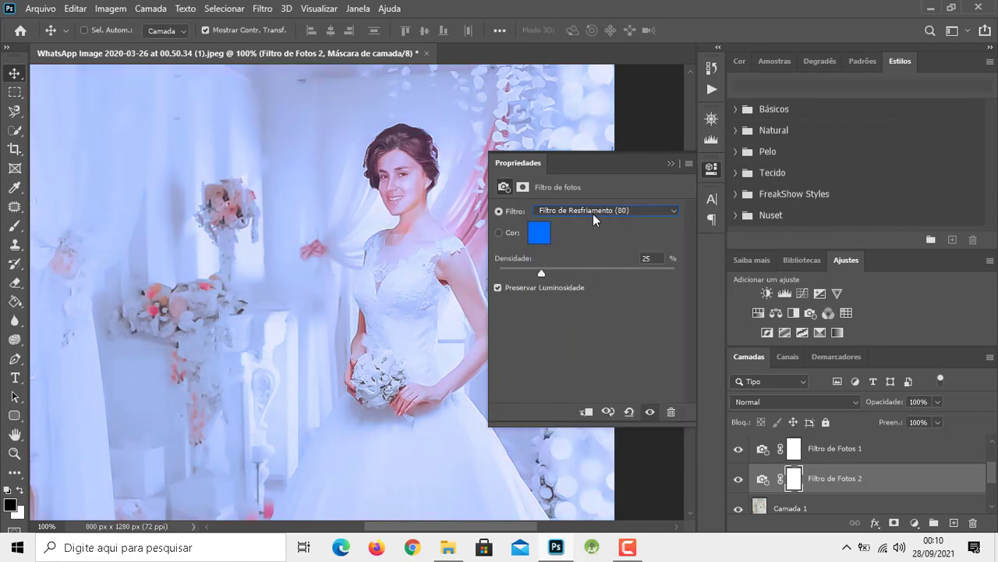
left_click(592, 211)
- Settle on Filtro de Resfriamento (80) and lower its density to 8%
left_click(594, 247)
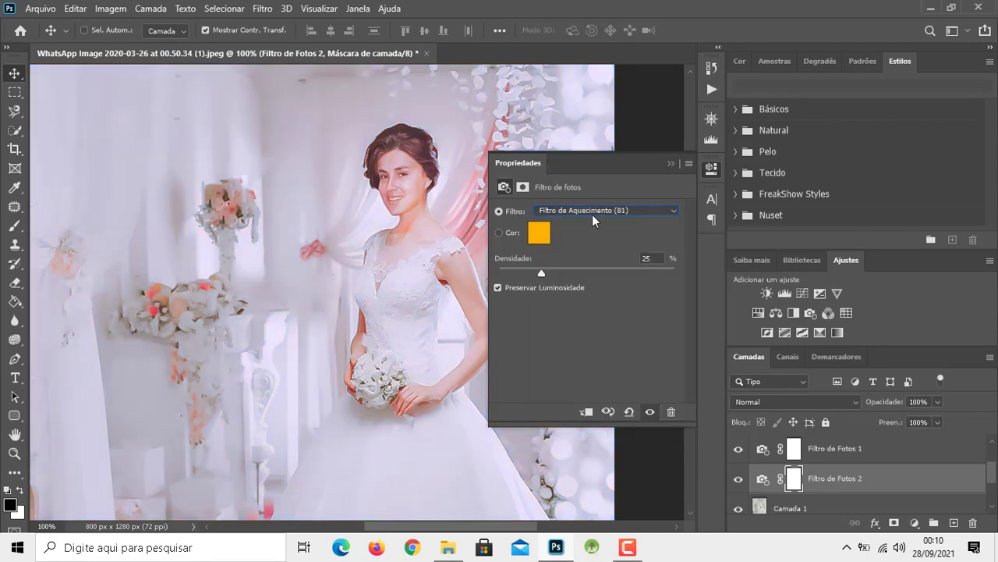
left_click(592, 212)
left_click(591, 234)
left_click(590, 209)
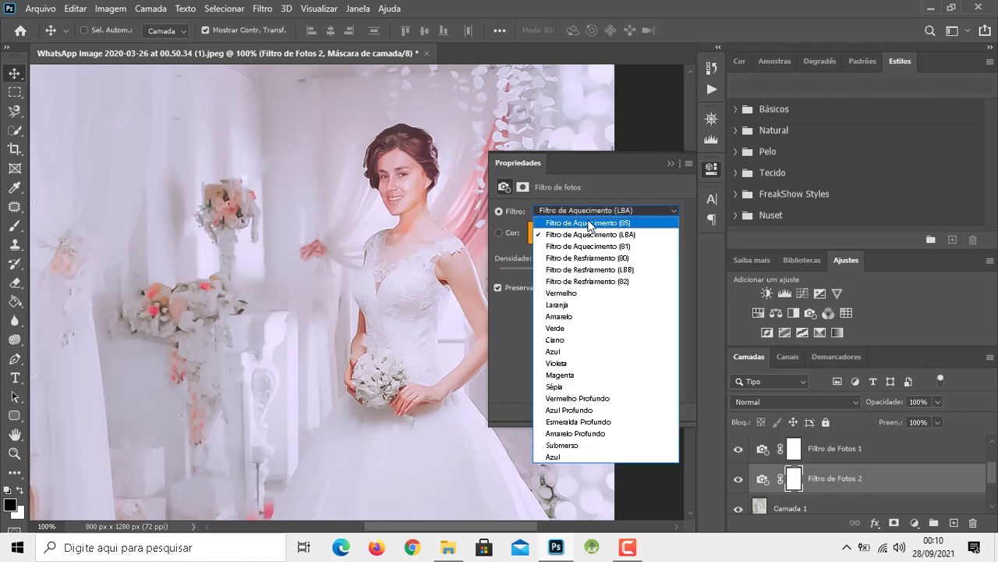
left_click(591, 211)
left_click(590, 246)
left_click(585, 211)
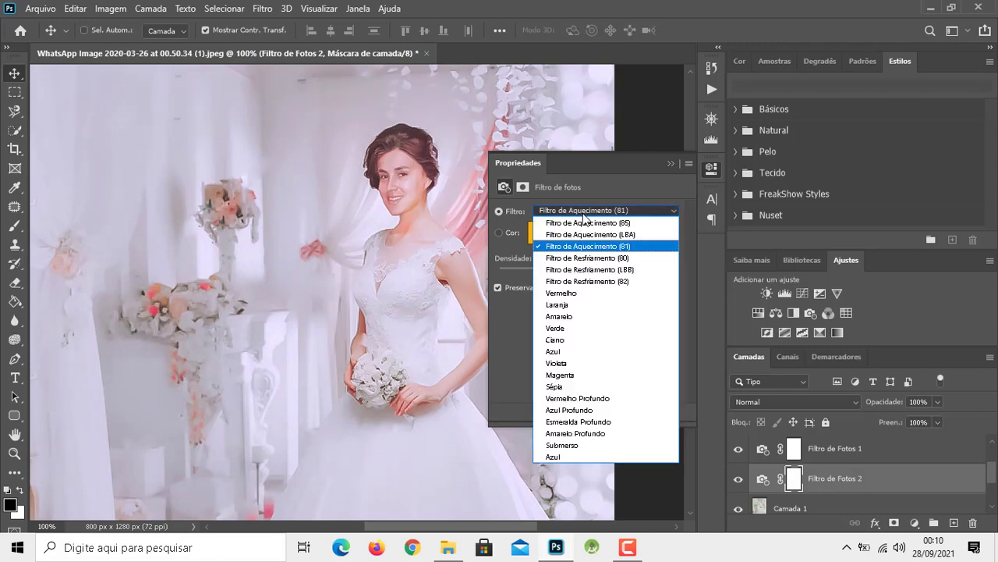
left_click(591, 258)
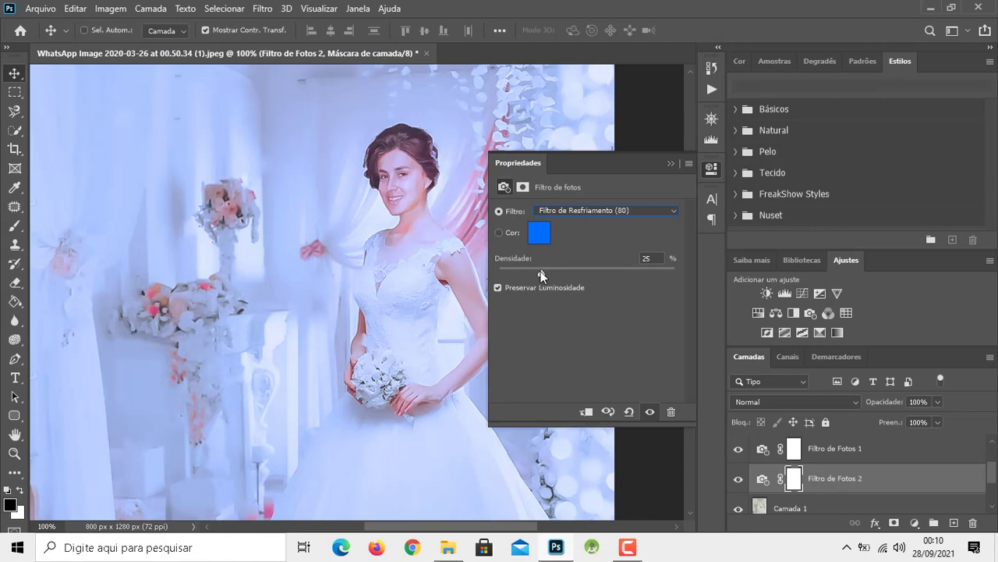
left_click_drag(542, 272, 513, 271)
left_click(675, 165)
scroll(382, 188, "down", 3)
- Select Camada 1 and open Arquivo > Exportar > Salvar para a Web (legado) with PNG-24
scroll(382, 187, "down", 2)
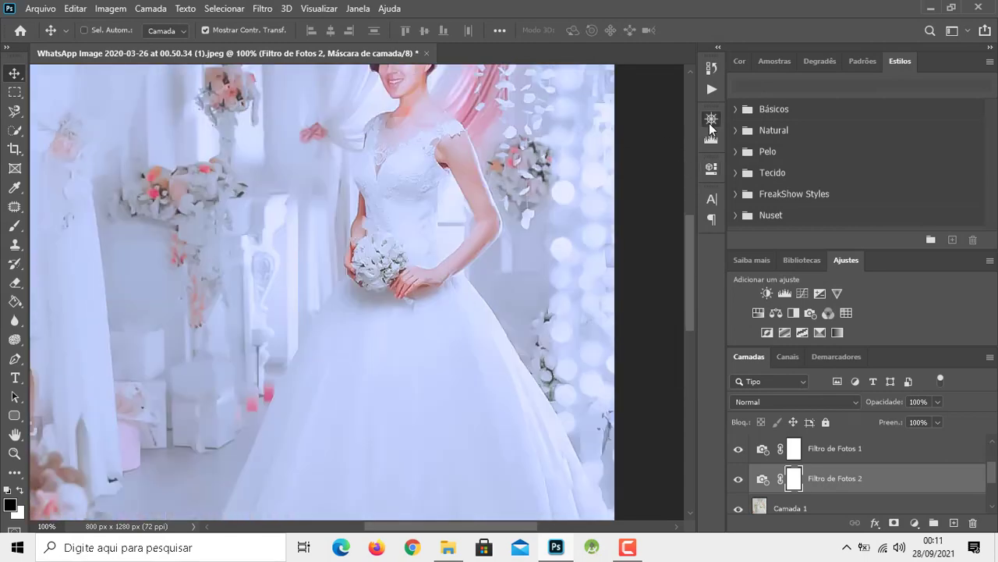
left_click(711, 118)
left_click(595, 204)
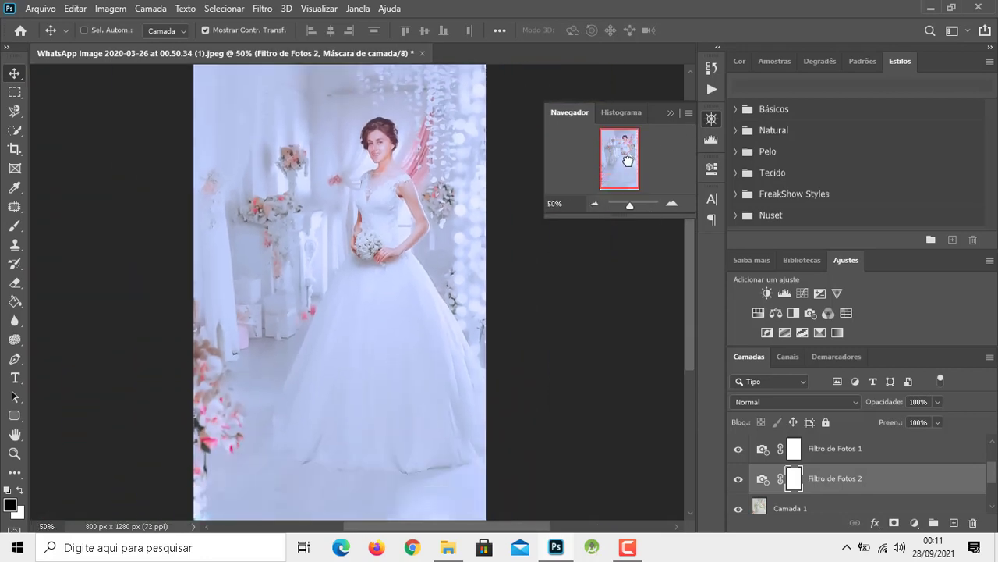
mouse_move(628, 156)
left_mouse_down()
mouse_move(628, 171)
mouse_move(626, 150)
left_mouse_up()
left_click(668, 205)
left_click(790, 508)
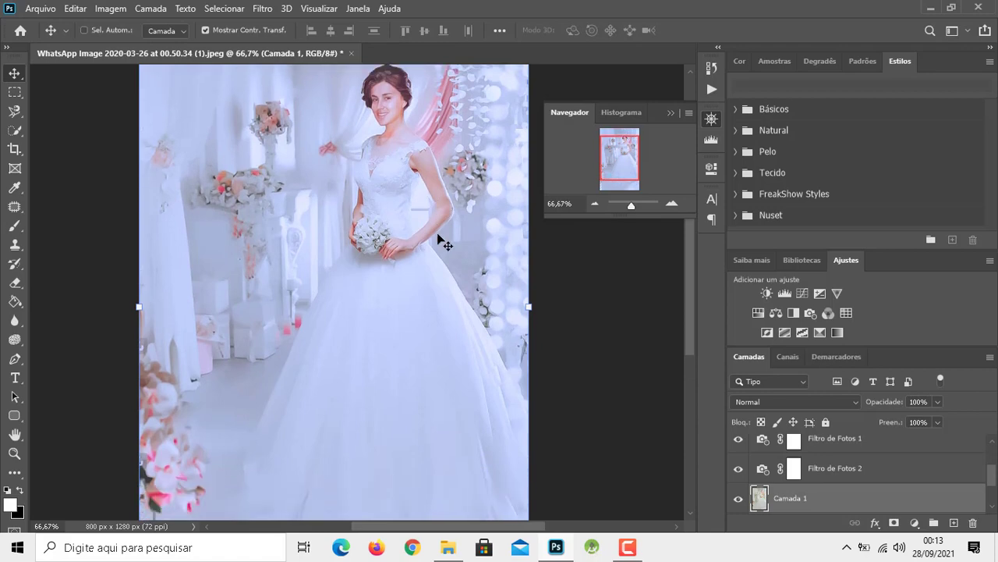
left_click(41, 8)
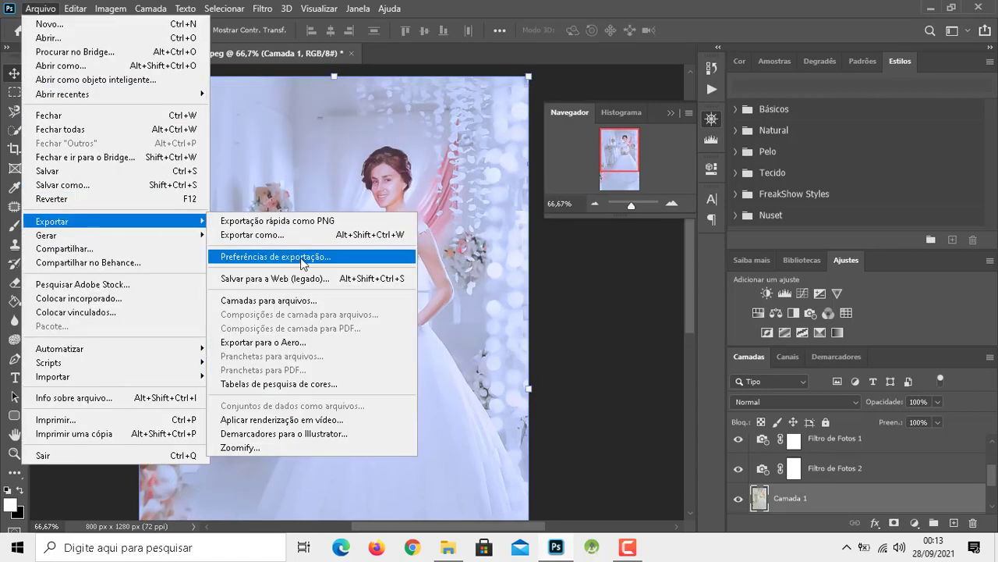
mouse_move(52, 221)
left_click(280, 276)
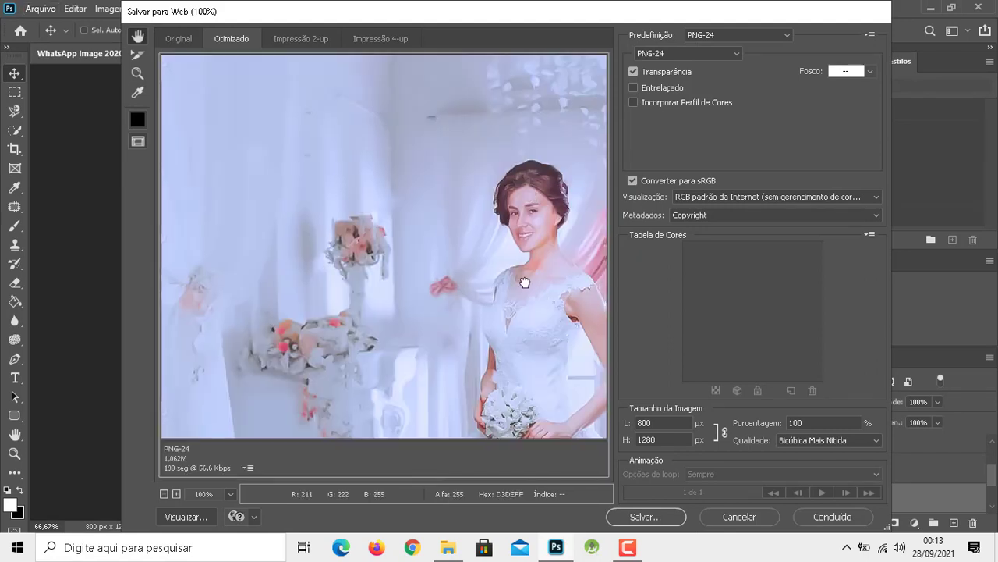
- Keep PNG-24 as the export format and tick Incorporar Perfil de Cores
left_click_drag(521, 281, 334, 226)
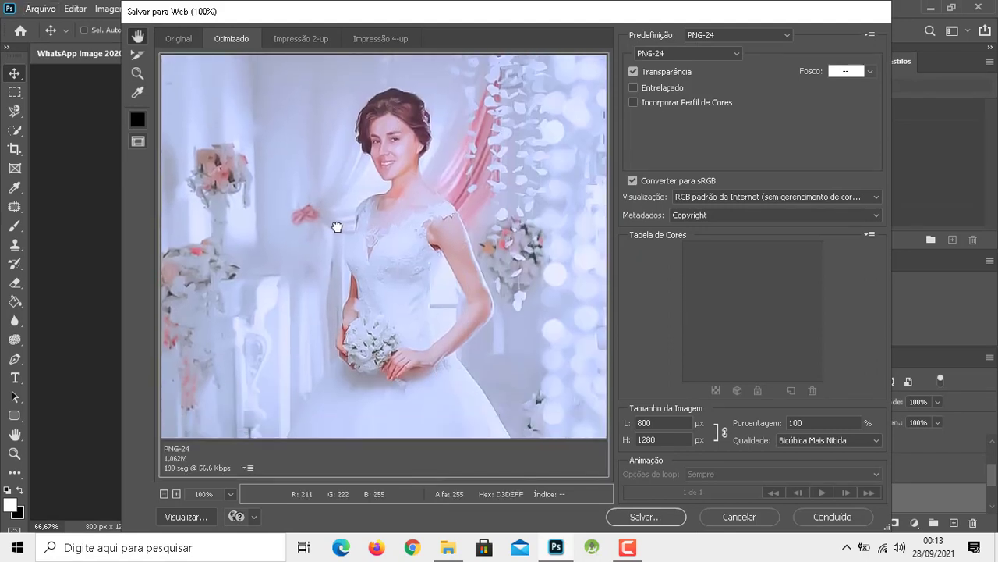
left_click(784, 199)
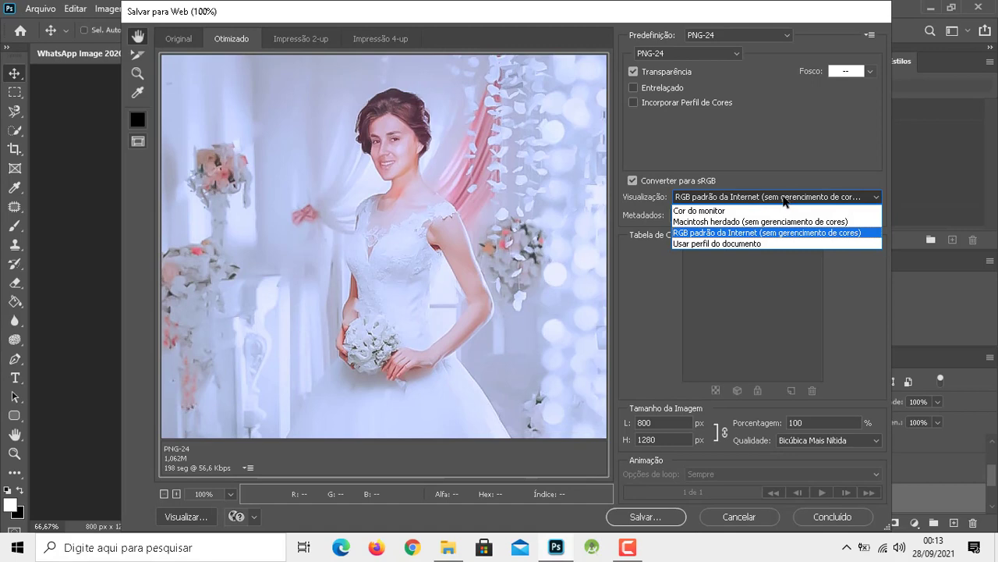
left_click(784, 199)
left_click(715, 55)
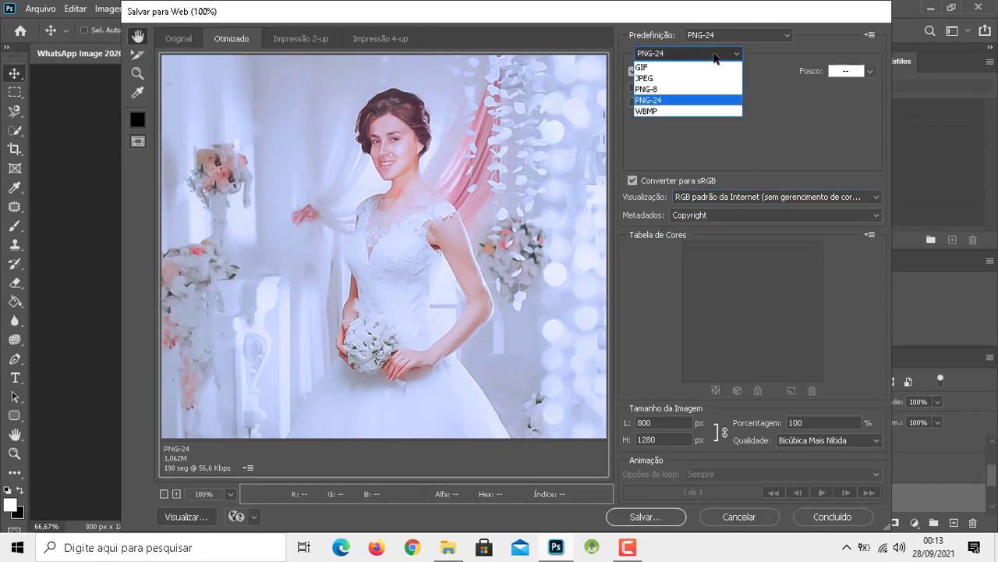
left_click(740, 34)
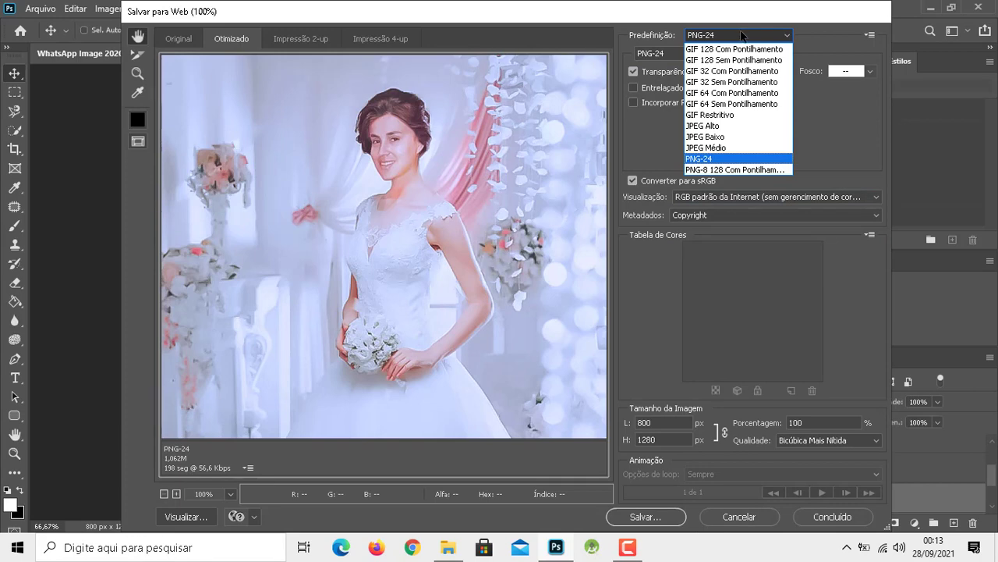
left_click(669, 55)
left_click(669, 55)
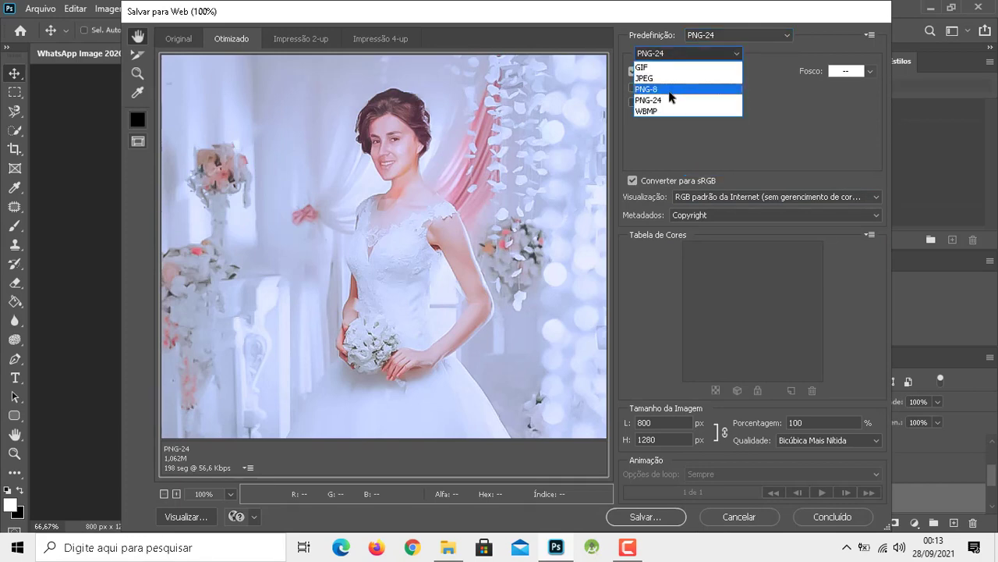
left_click(823, 131)
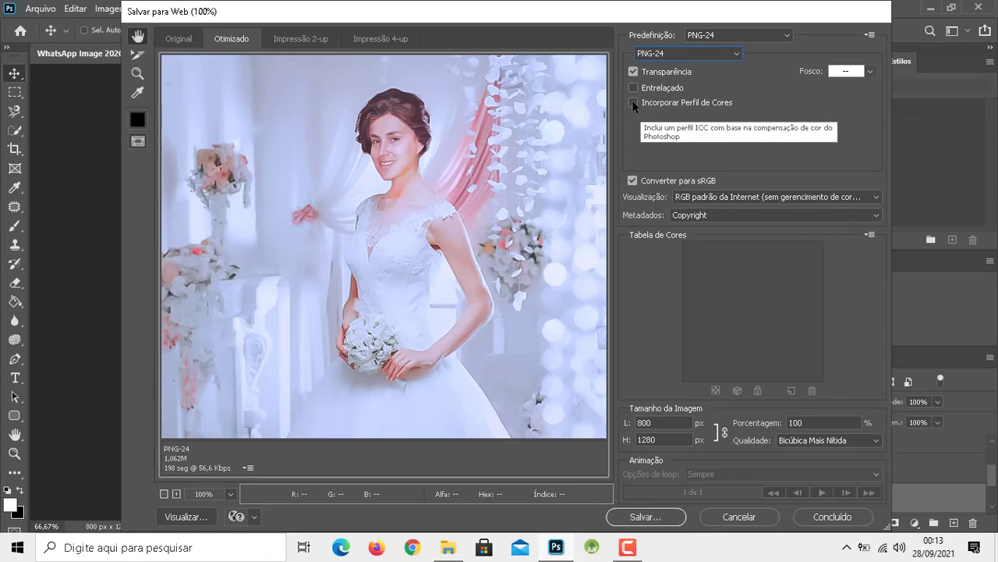
left_click(648, 102)
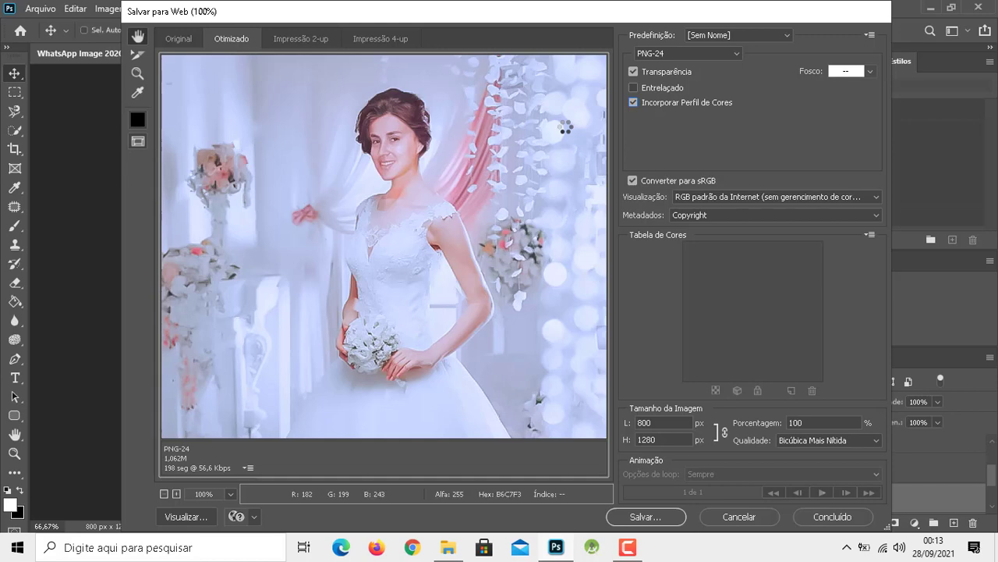
- Keep Copyright metadata and Bicúbica Mais Nítida quality, then save the export
mouse_move(360, 196)
left_mouse_down()
mouse_move(408, 152)
mouse_move(414, 320)
mouse_move(412, 176)
mouse_move(421, 289)
left_mouse_up()
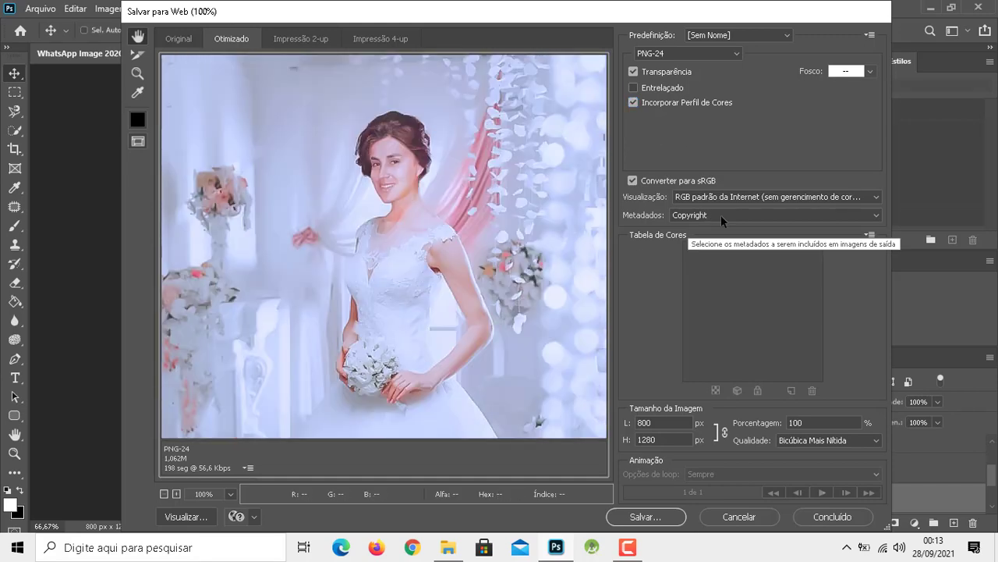
left_click(797, 198)
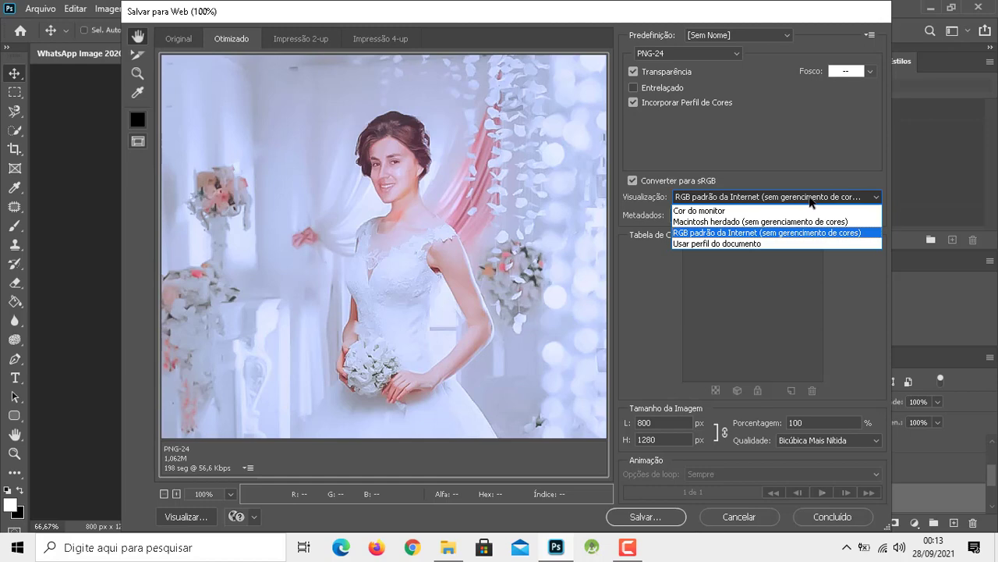
left_click(811, 200)
left_click(768, 215)
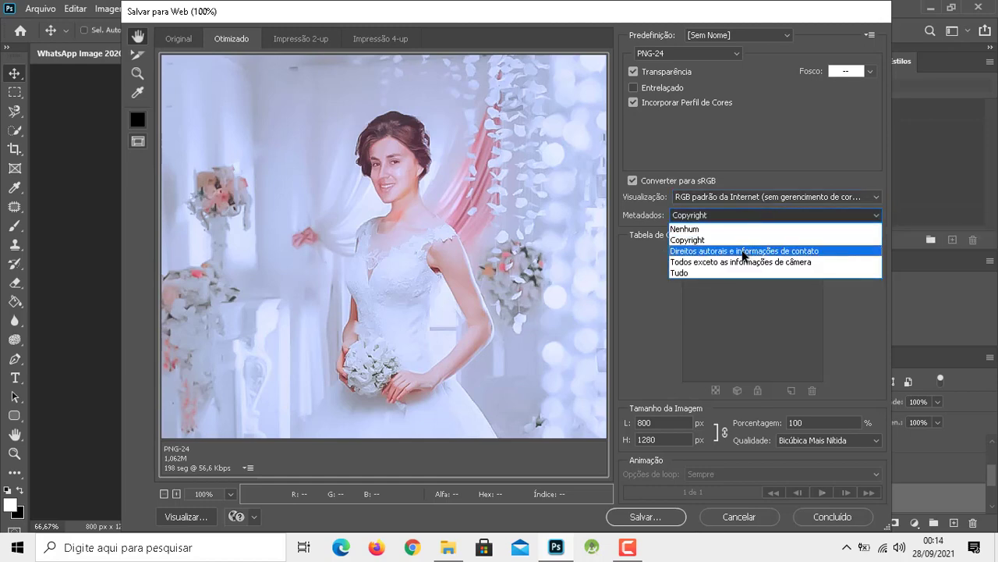
left_click(702, 239)
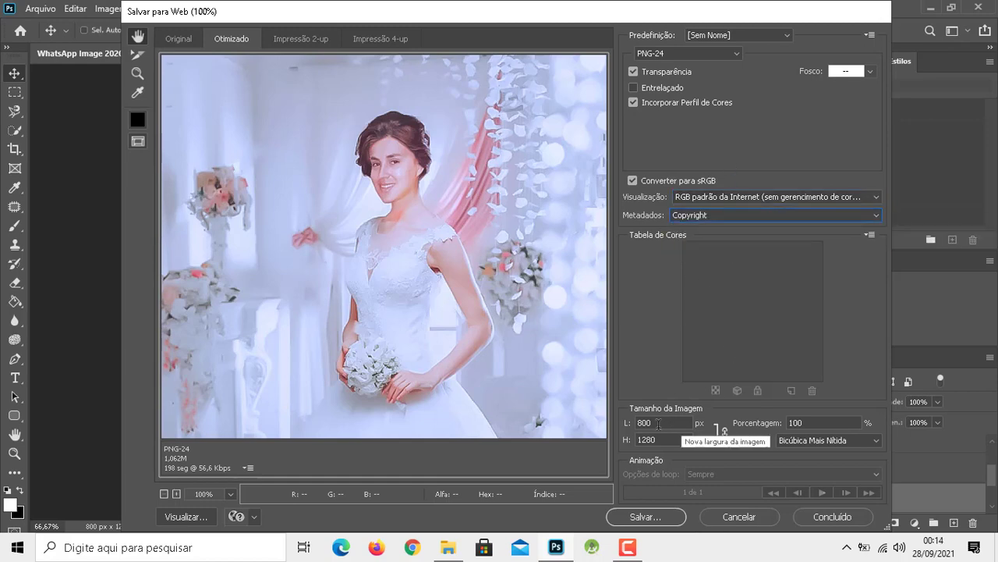
left_click(867, 442)
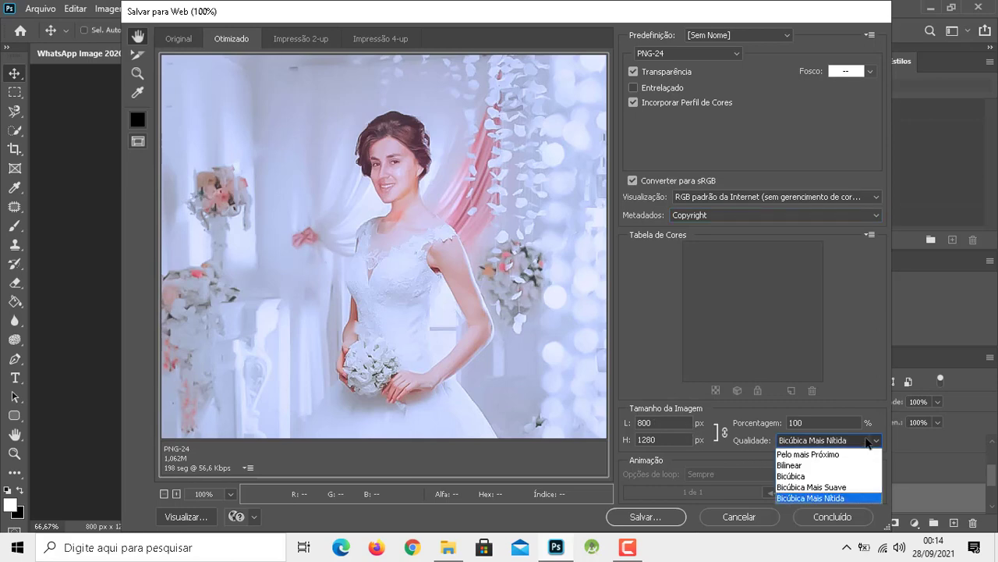
left_click(868, 442)
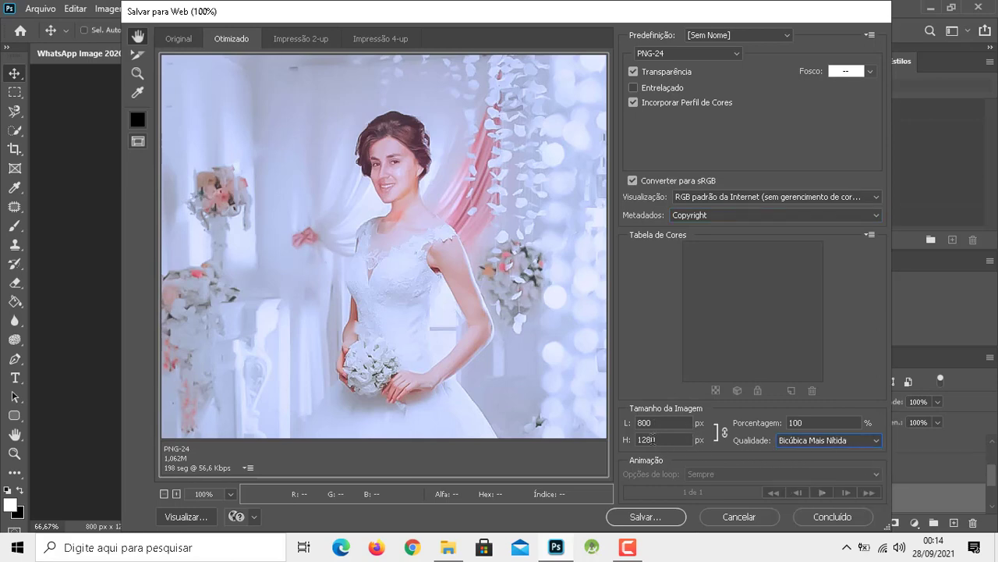
left_click(648, 517)
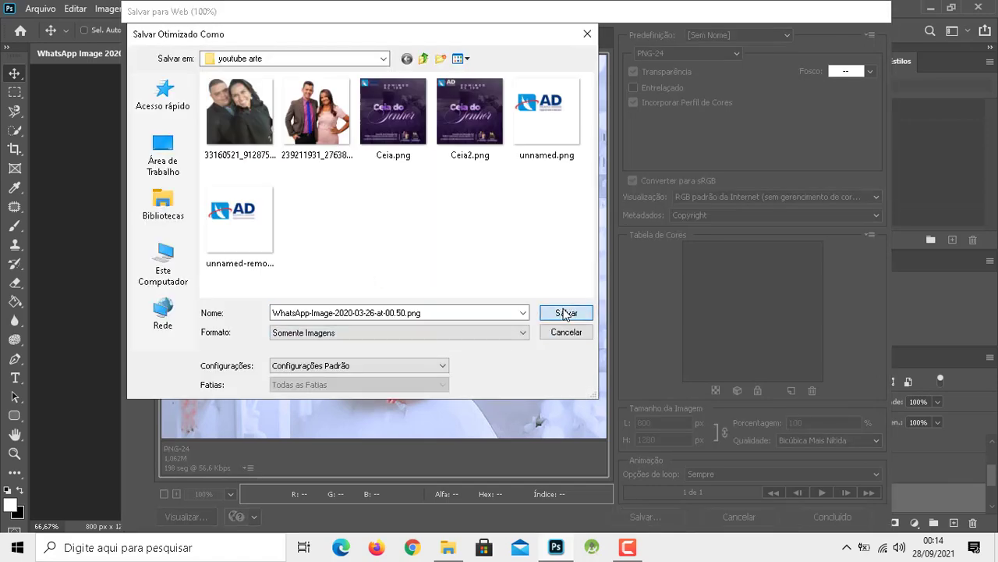
- Save WhatsApp-Image-2020-03-26-at-00.50.png into youtube arte and accept the file name warning
left_click(567, 315)
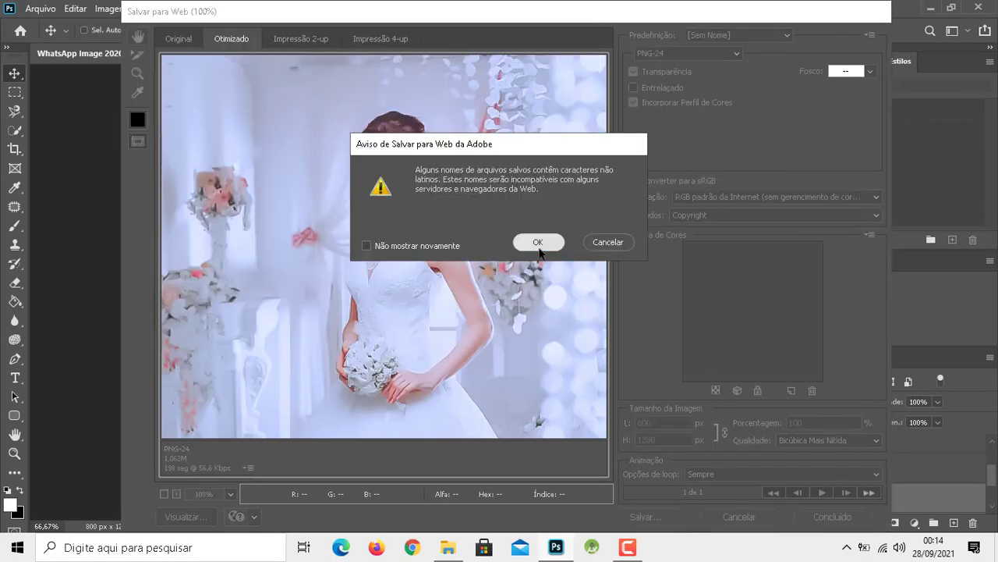
left_click(537, 240)
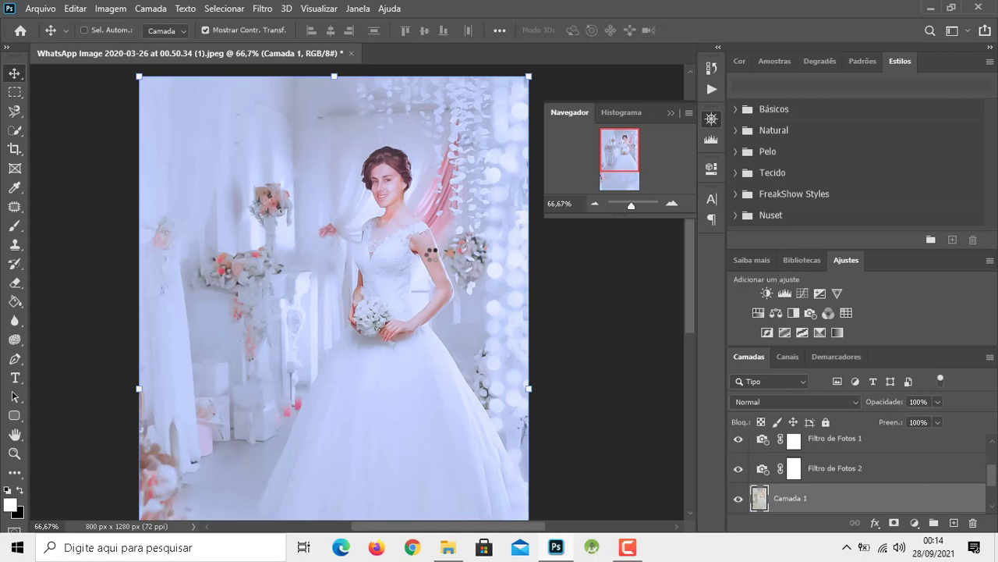
- Minimise Photoshop and open the exported PNG from youtube arte in Windows Photo Viewer
left_click(930, 7)
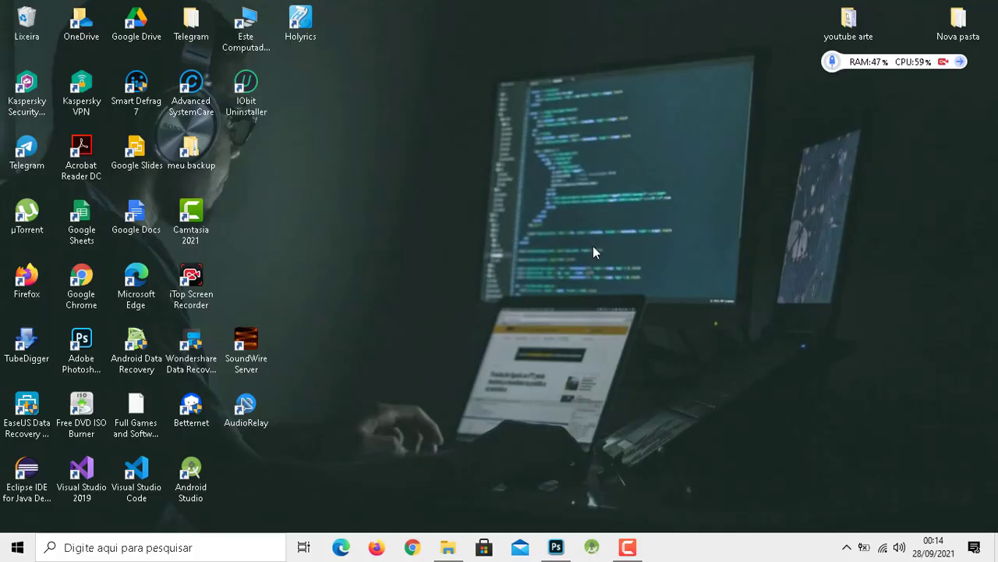
double_click(854, 31)
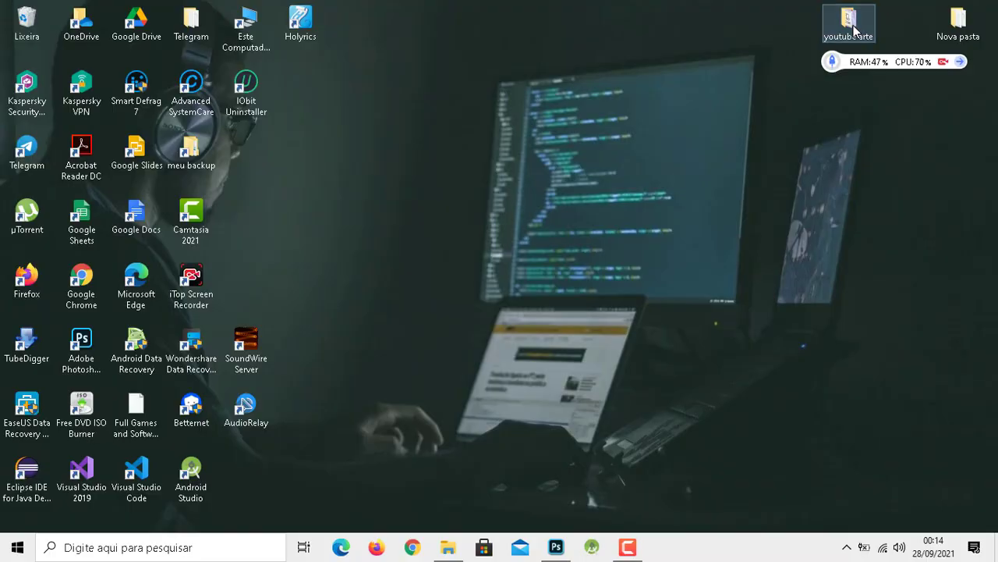
scroll(678, 306, "down", 3)
scroll(680, 306, "down", 3)
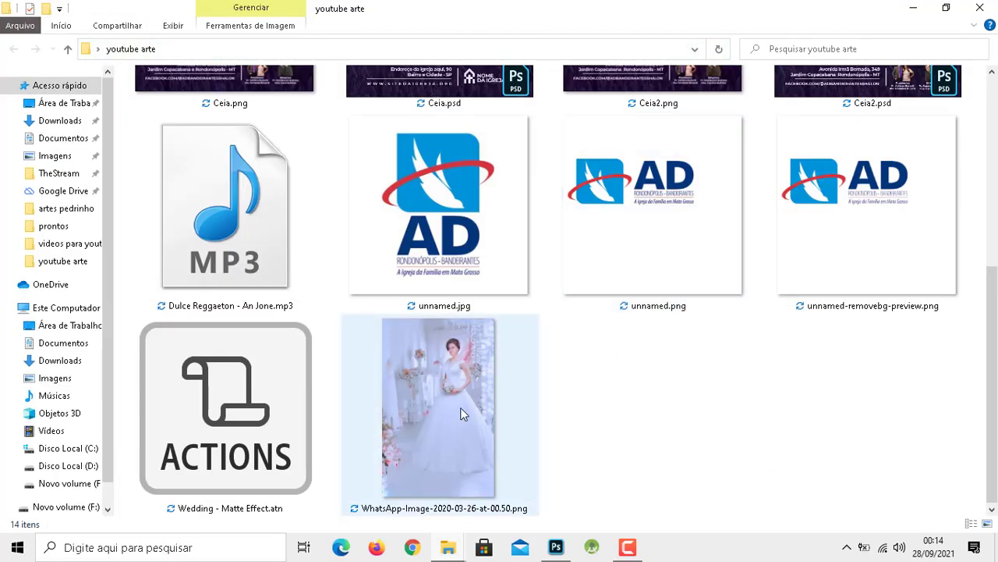
left_click(454, 392)
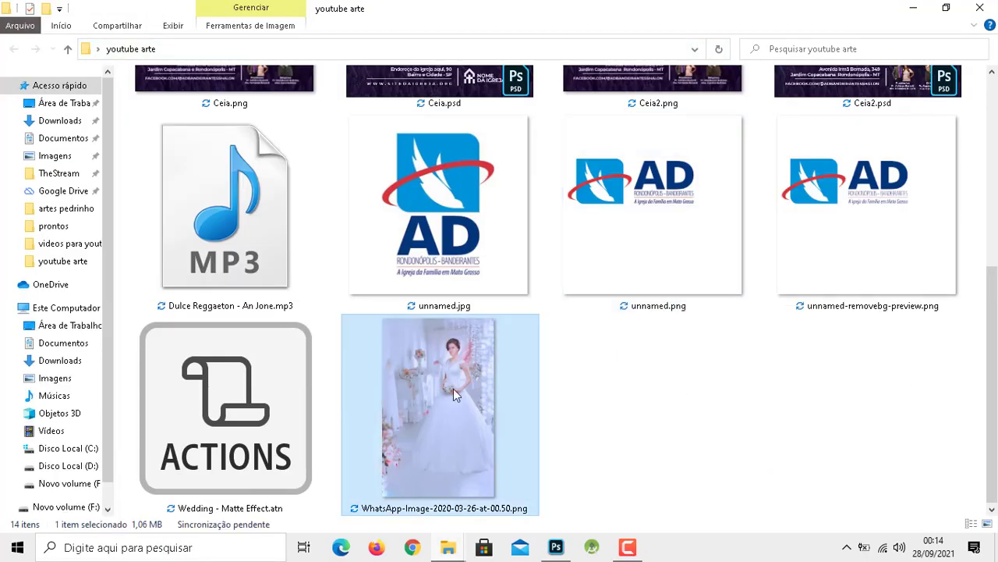
right_click(453, 389)
mouse_move(498, 295)
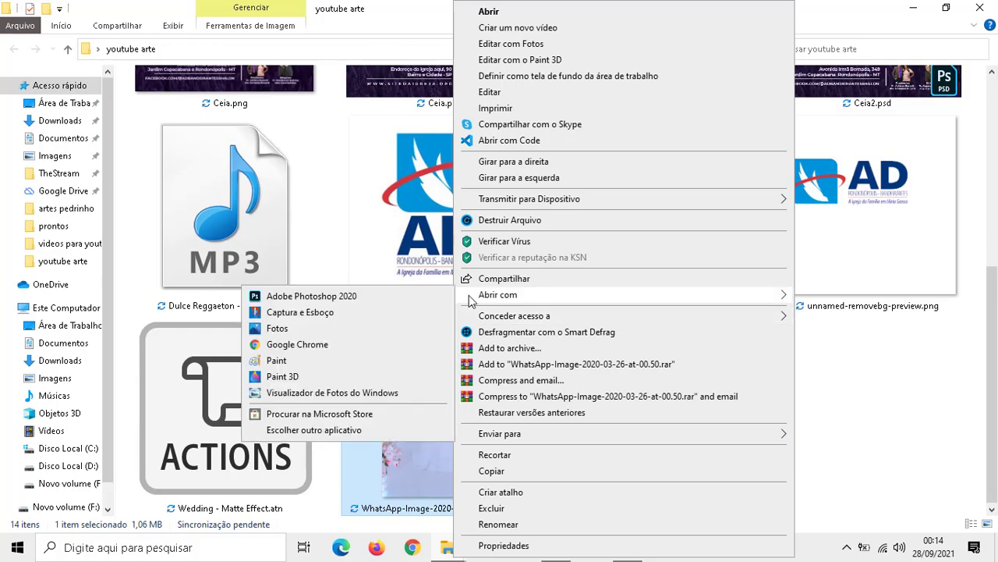
left_click(366, 392)
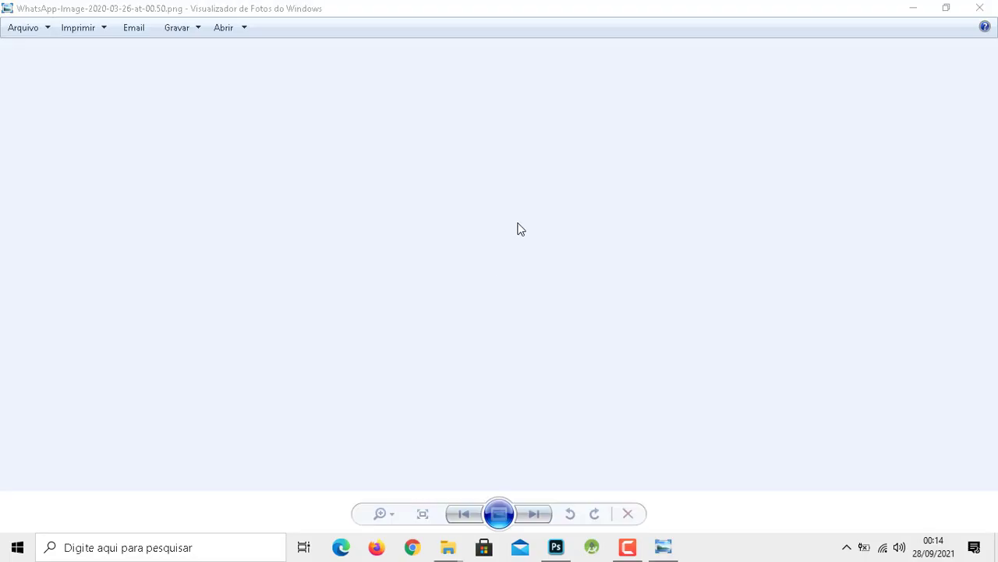
- Zoom in on the photo's detail, then partly back out to show the bride's head
left_click(380, 513)
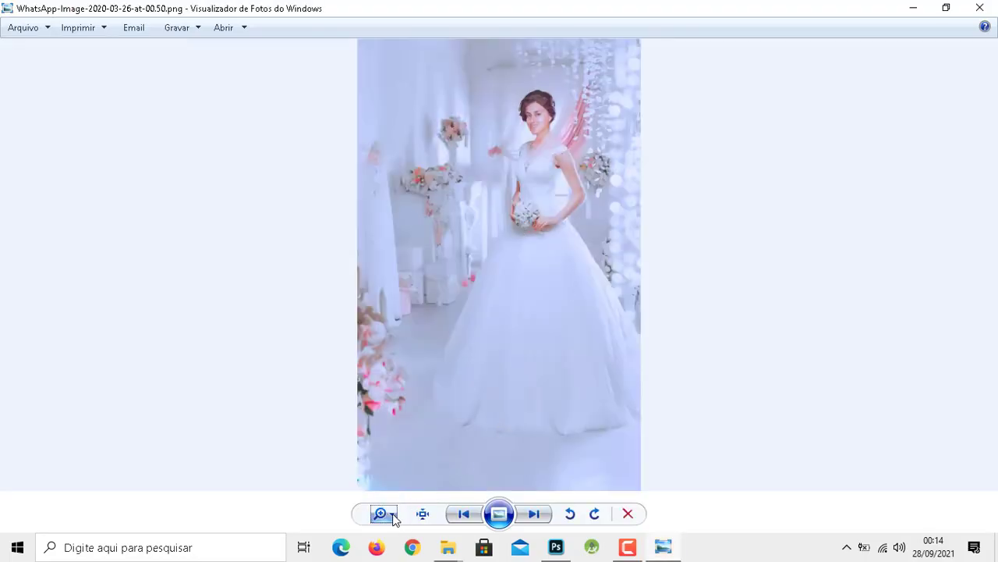
left_click_drag(383, 512, 397, 503)
mouse_move(579, 305)
left_mouse_down()
mouse_move(573, 382)
mouse_move(575, 130)
left_mouse_up()
- Close Windows Photo Viewer
left_click(980, 7)
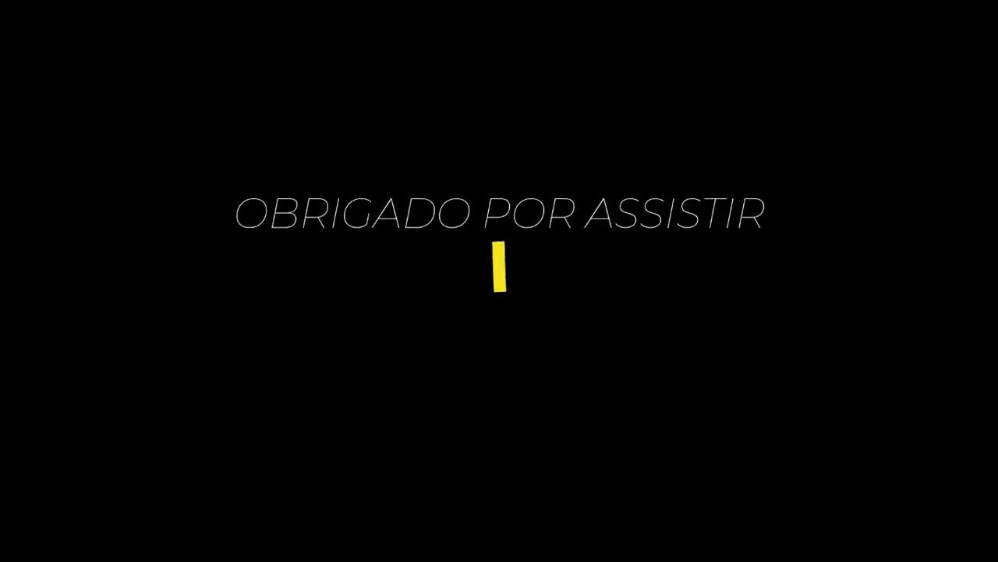